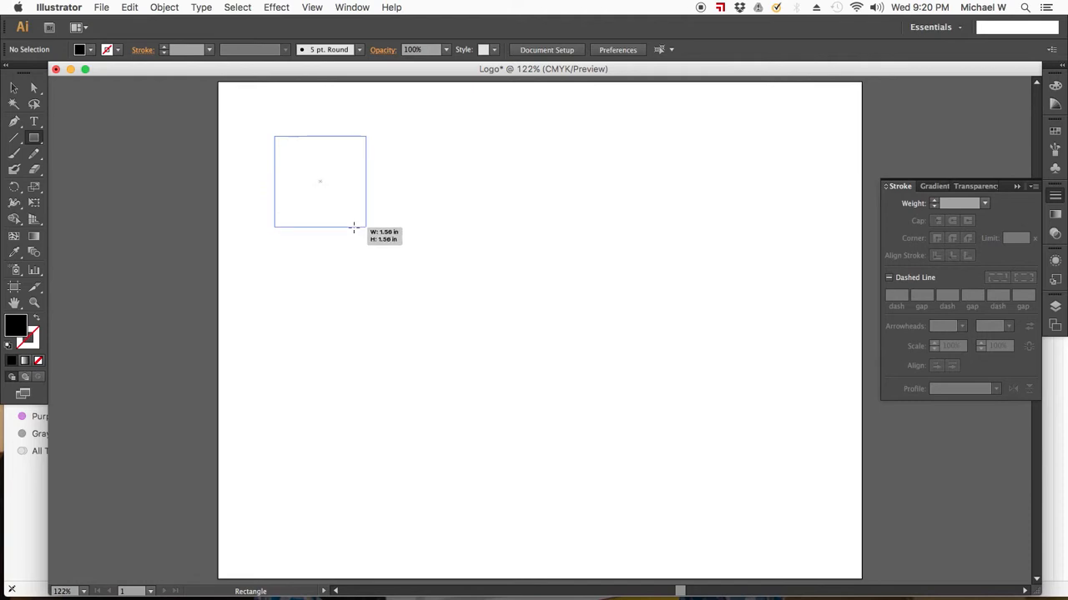
Step: Duplicate the black square, placing the copy about 4.8 in to the right at the same height
key("v")
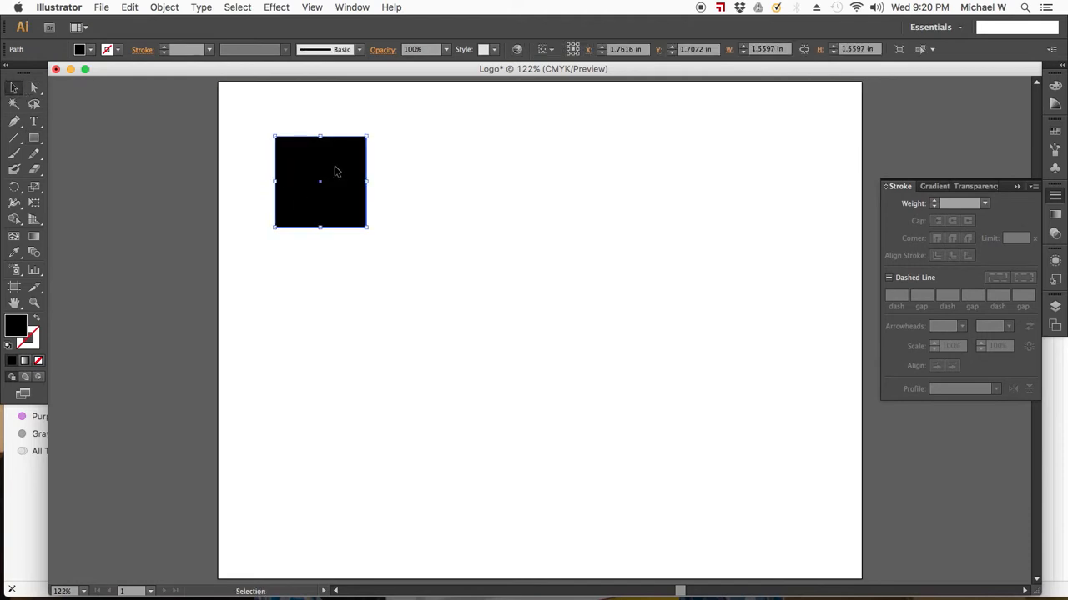
left_click_drag(353, 172, 619, 196)
left_click(491, 229)
Step: Fill the original square with a crimson red using the Color Picker
left_click(324, 184)
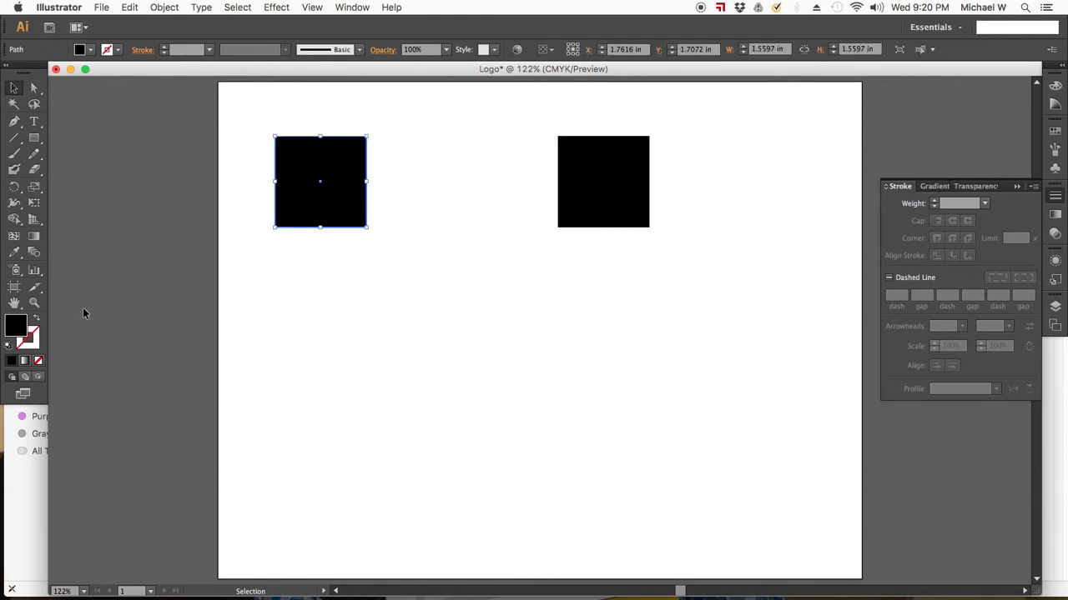
double_click(27, 324)
left_click_drag(484, 293, 557, 242)
left_click_drag(559, 292, 559, 293)
left_click(706, 243)
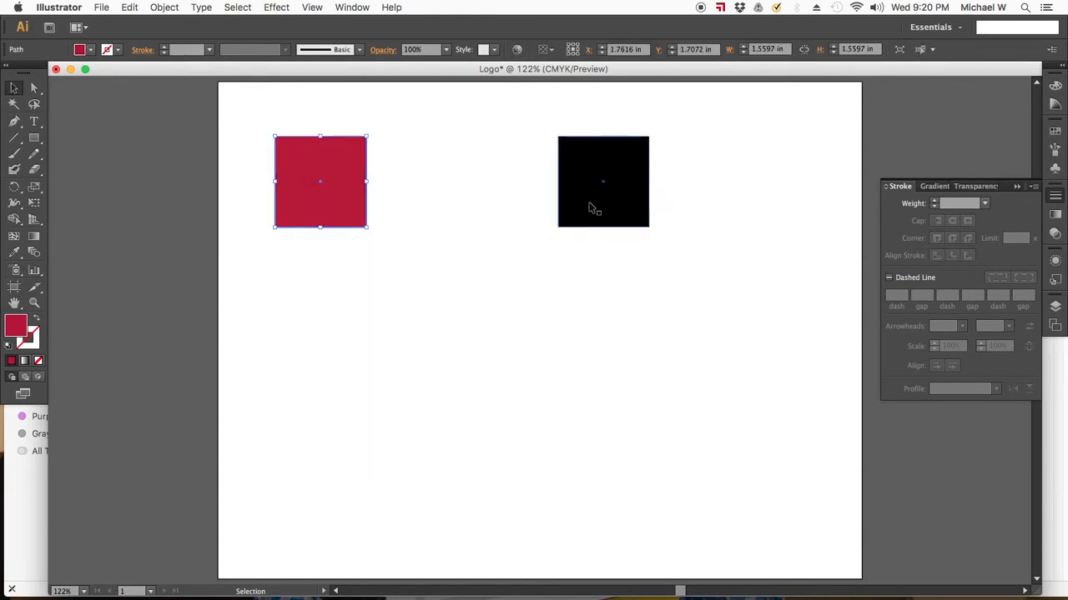
Step: Fill the copied black square with a medium green and move it about 2.55 in further right, level with the red one
left_click(597, 200)
double_click(14, 326)
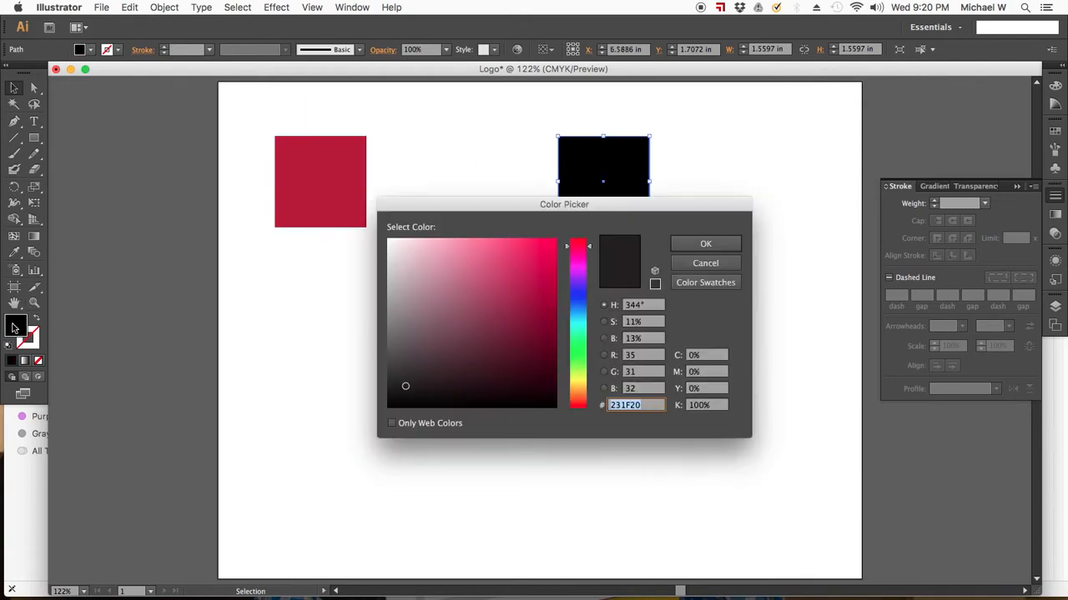
left_click_drag(573, 315, 573, 343)
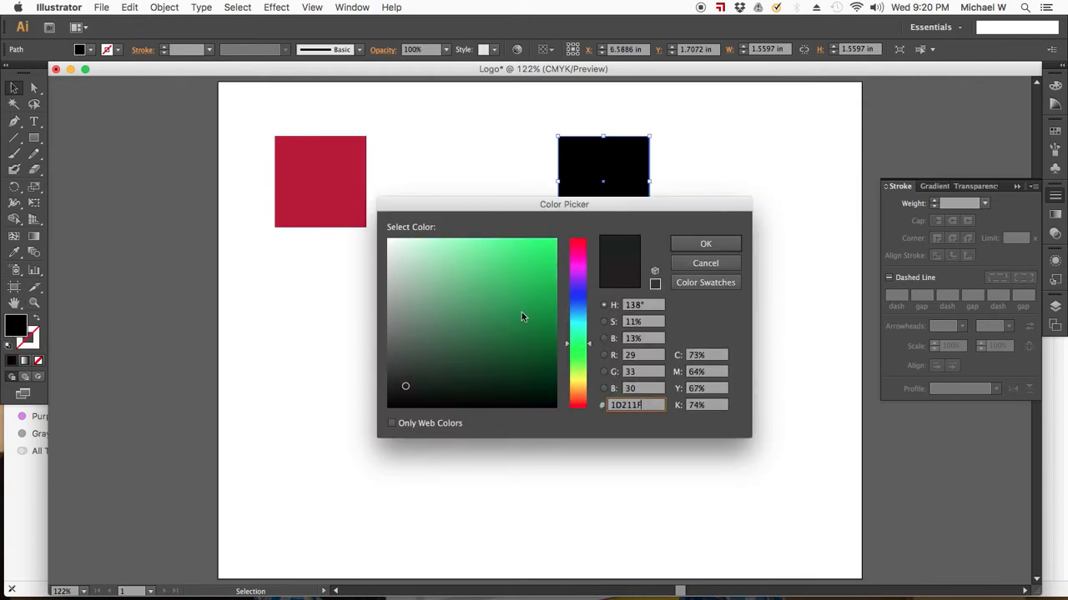
left_click_drag(521, 312, 549, 283)
left_click(703, 245)
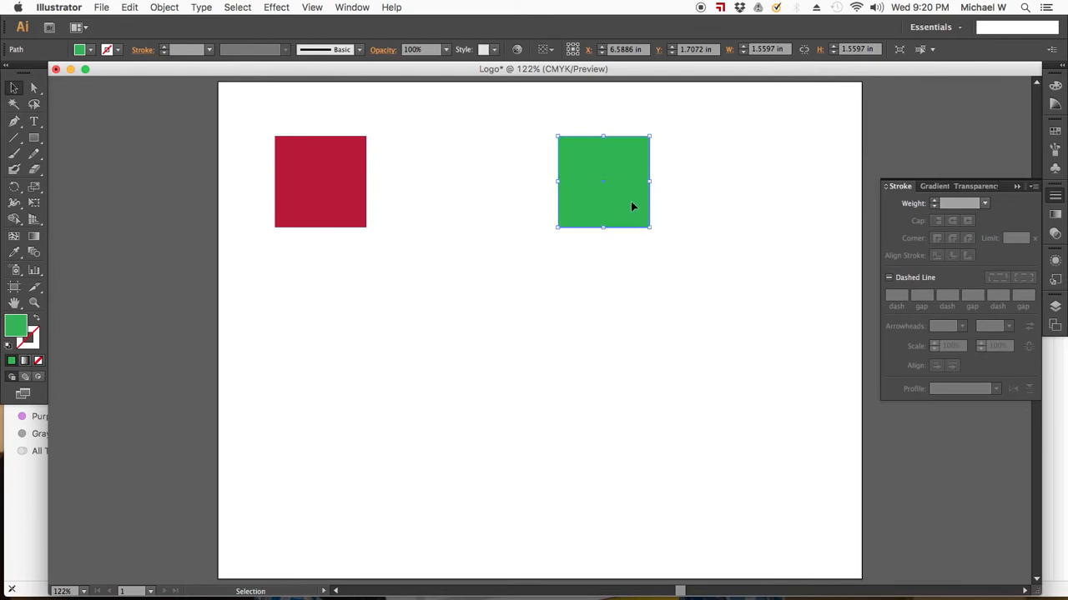
left_click_drag(632, 206, 779, 200)
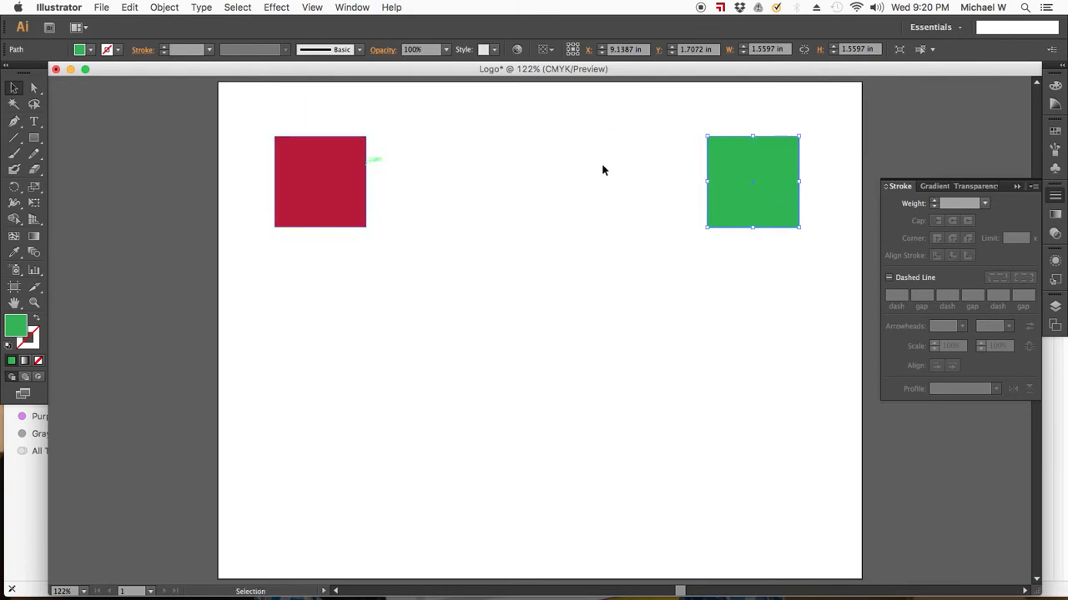
left_click(256, 131)
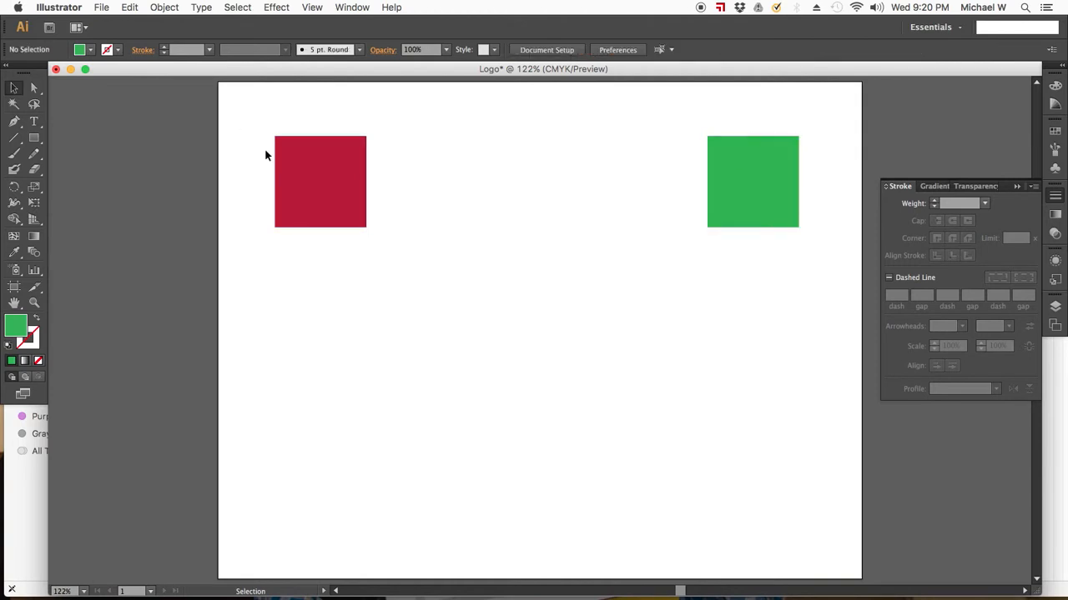
Step: Blend the red square into the green square by matching their corner points with the Blend tool
left_click(279, 158)
left_click(774, 171, "shift")
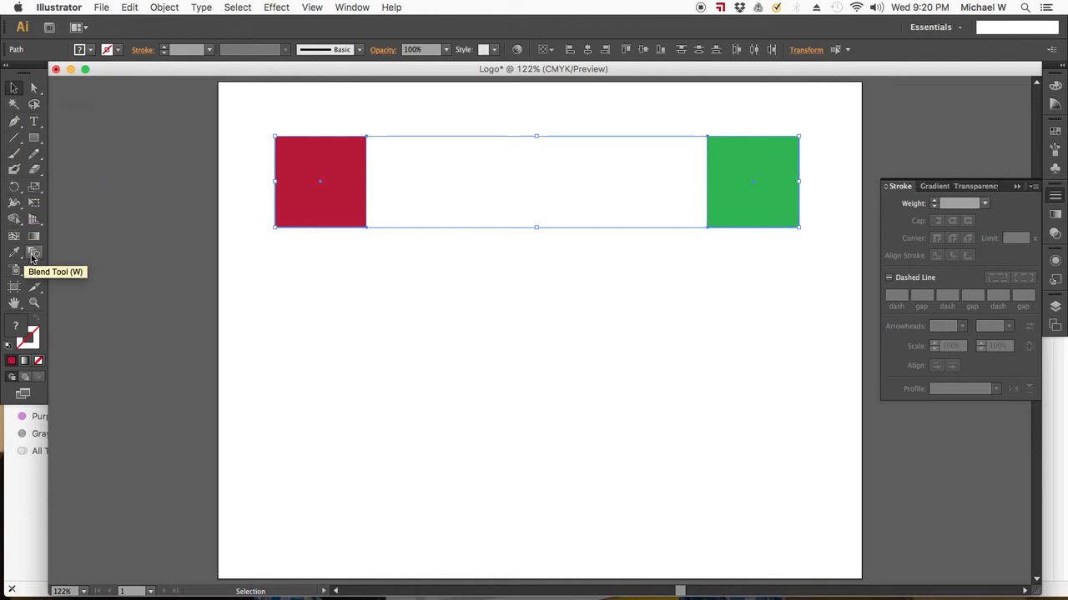
left_click(33, 255)
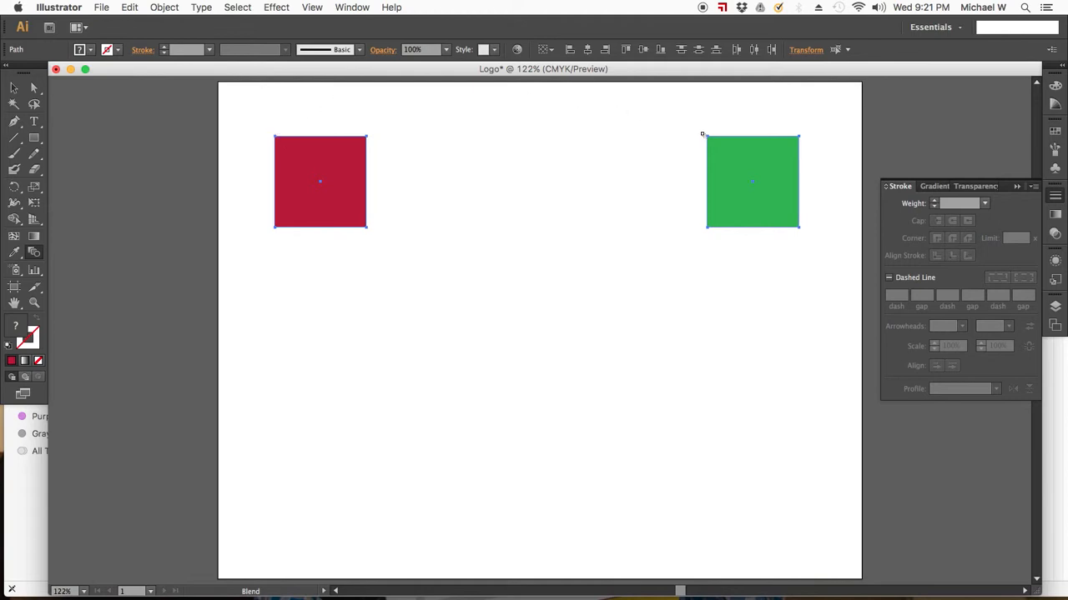
left_click(708, 137)
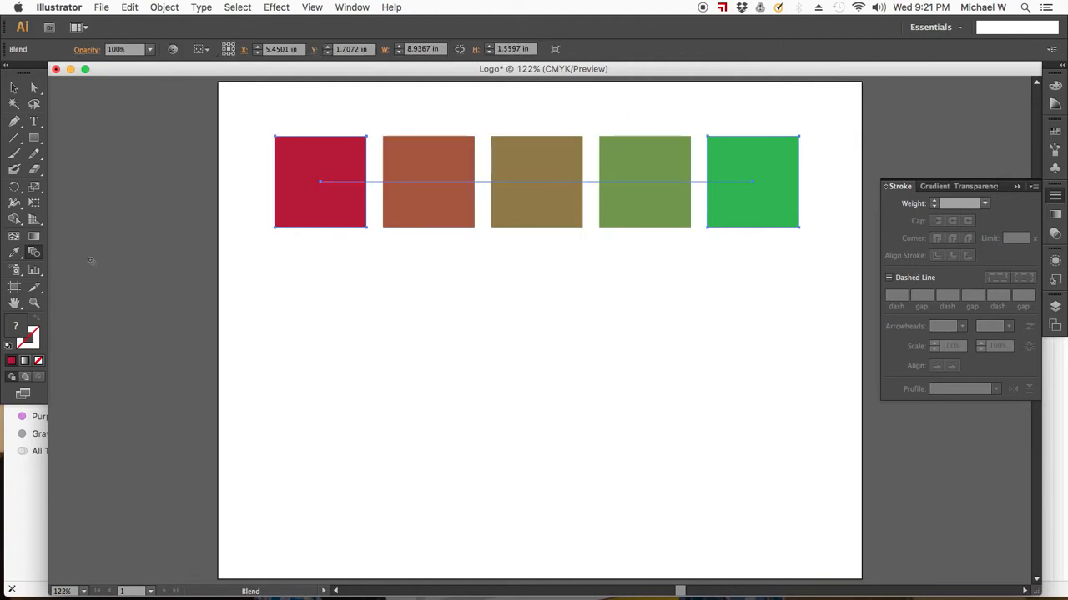
Step: Set the spacing of the red-to-green blend to Smooth Color
double_click(34, 252)
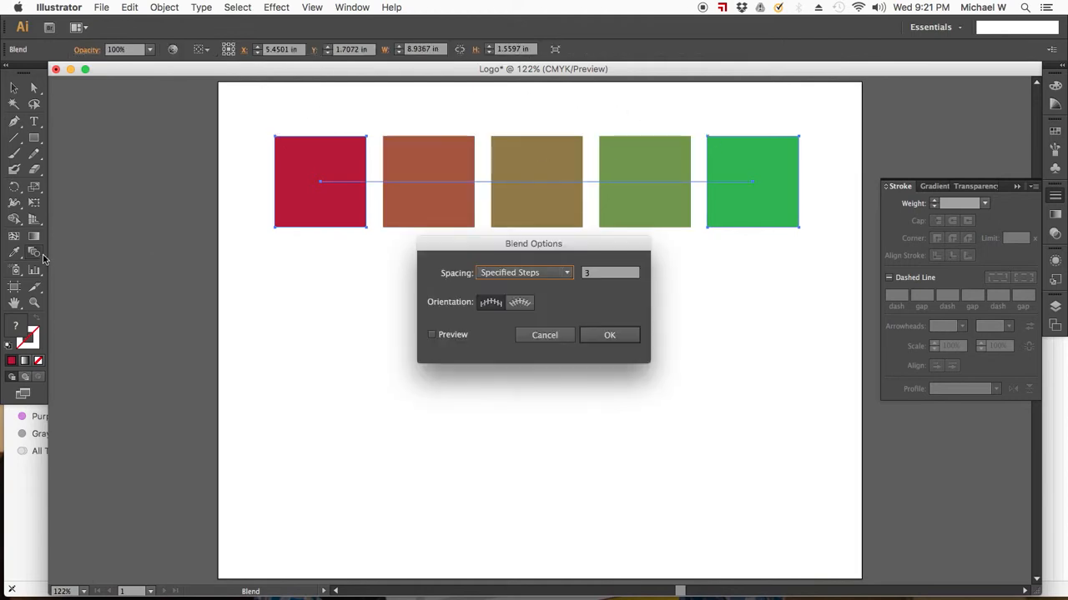
left_click(533, 278)
left_click(526, 290)
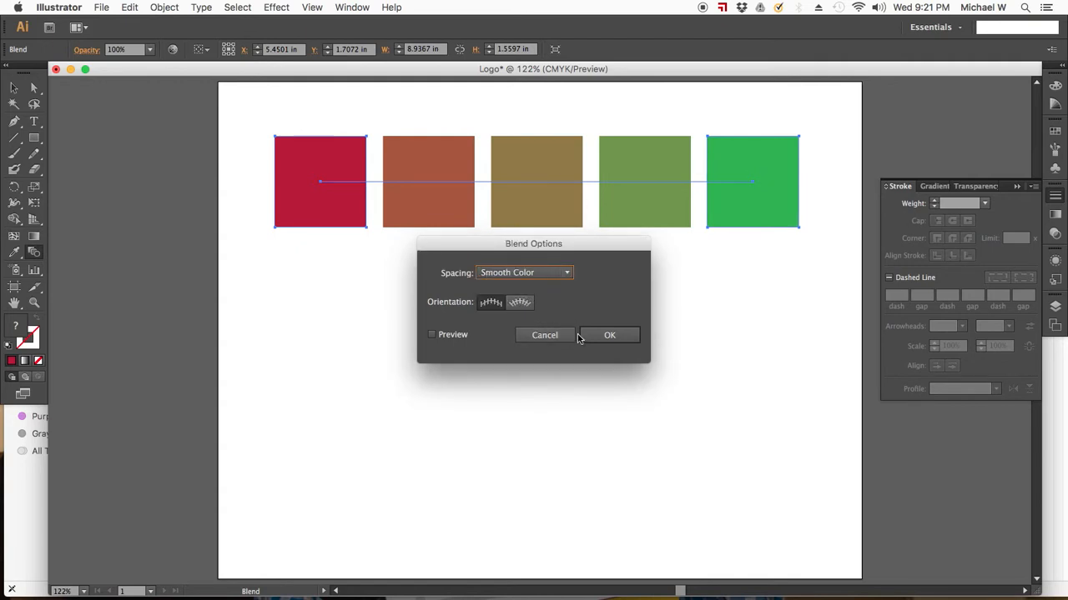
left_click(604, 338)
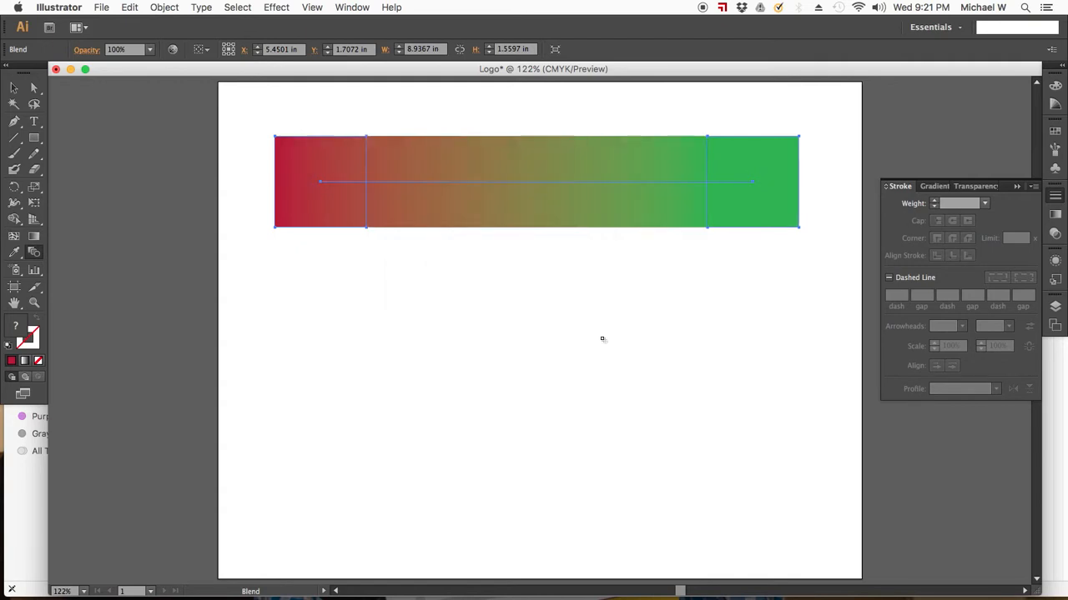
Step: Change the blend spacing to Specified Steps with 1 step between the red and green squares
double_click(34, 254)
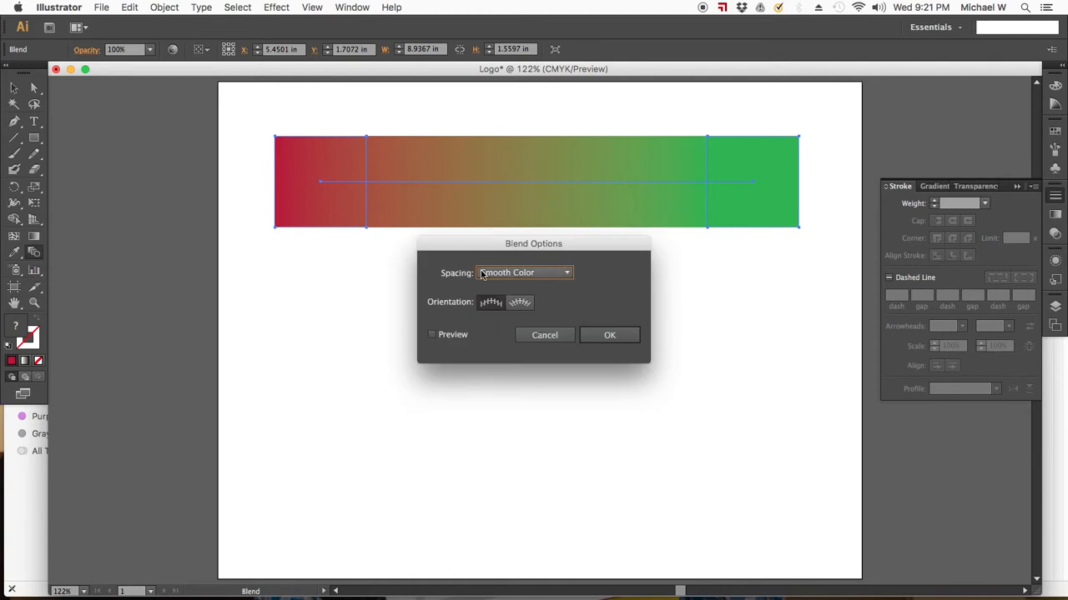
left_click(552, 272)
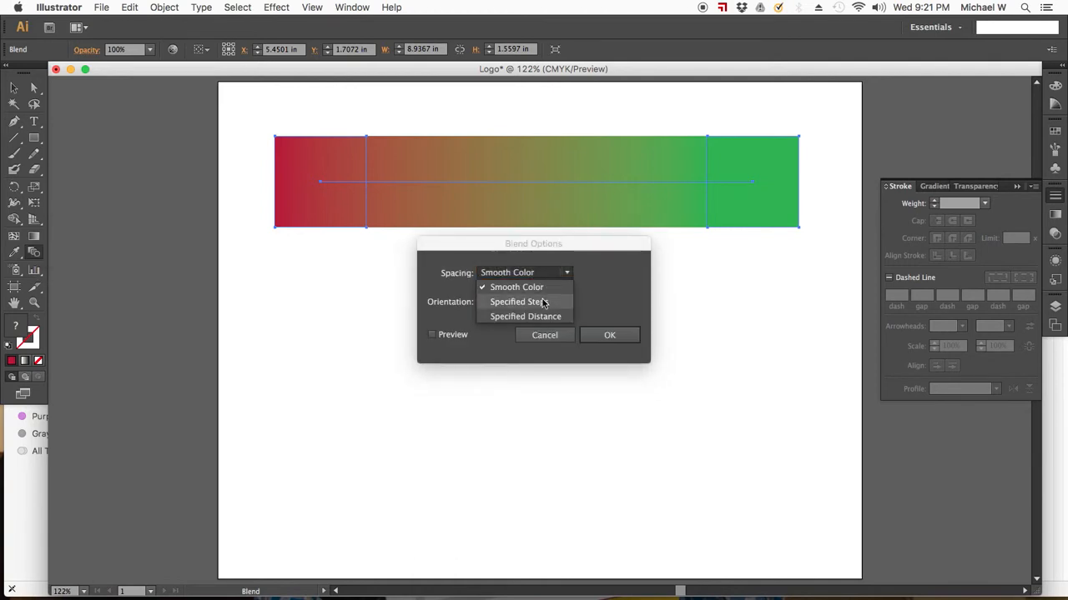
left_click(543, 302)
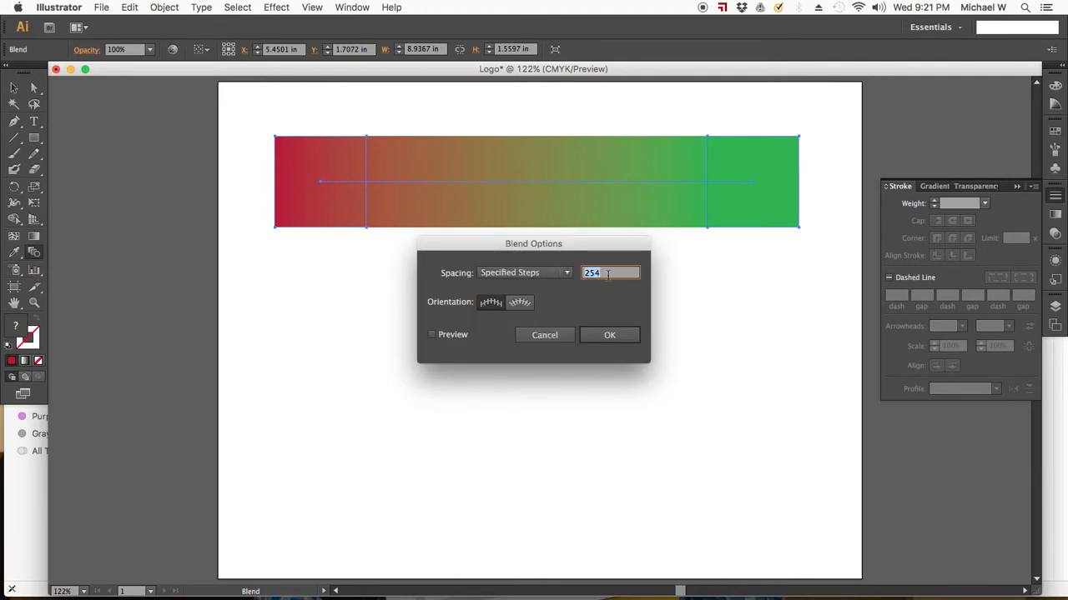
type("1")
key("Return")
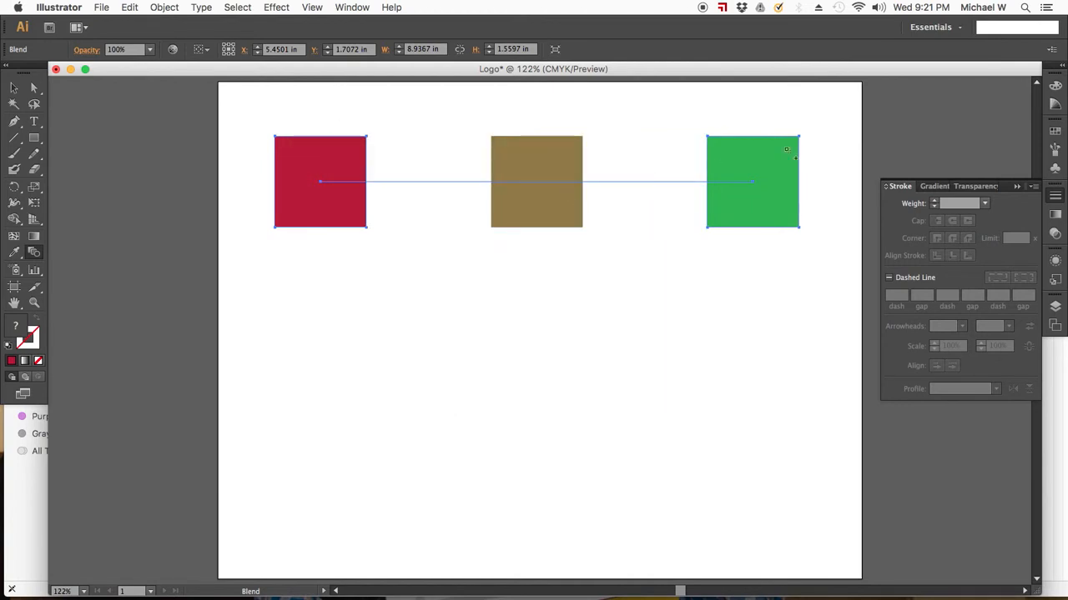
Step: Set the blend's number of specified steps to 3
double_click(34, 252)
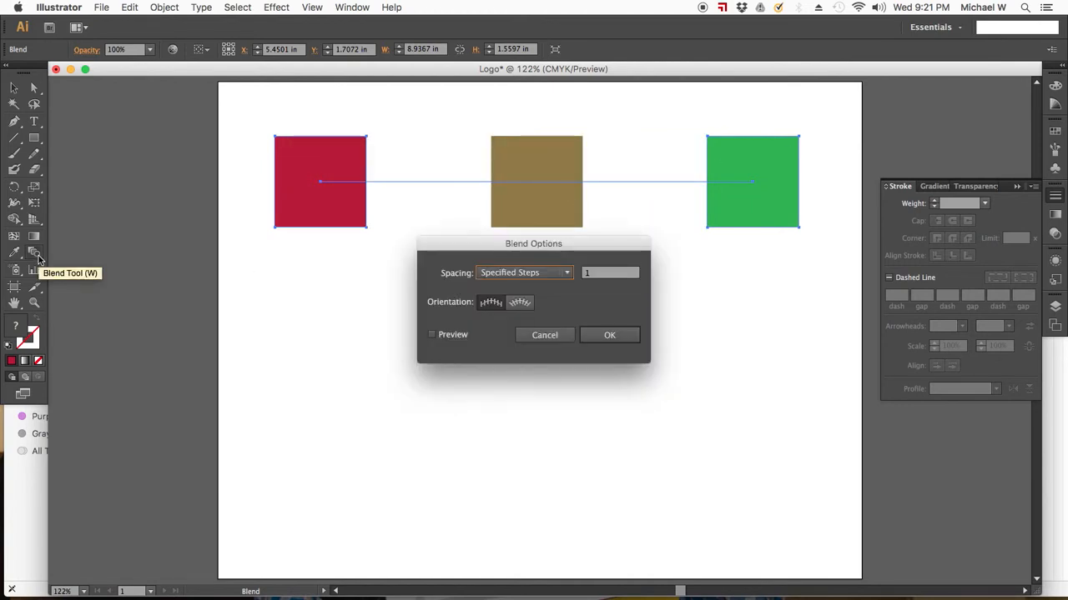
left_click(595, 274)
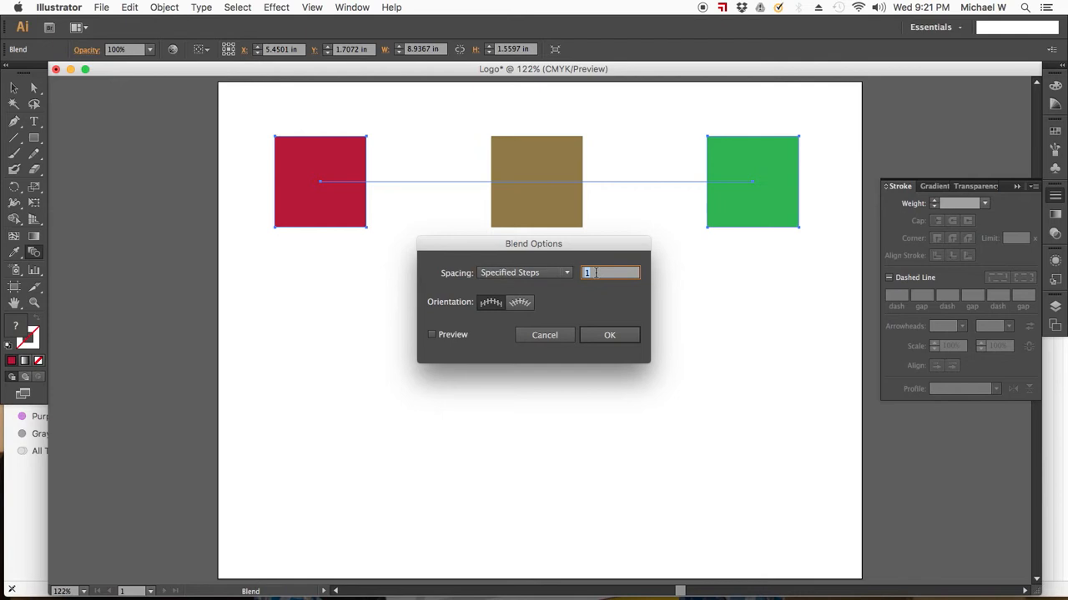
key("Return")
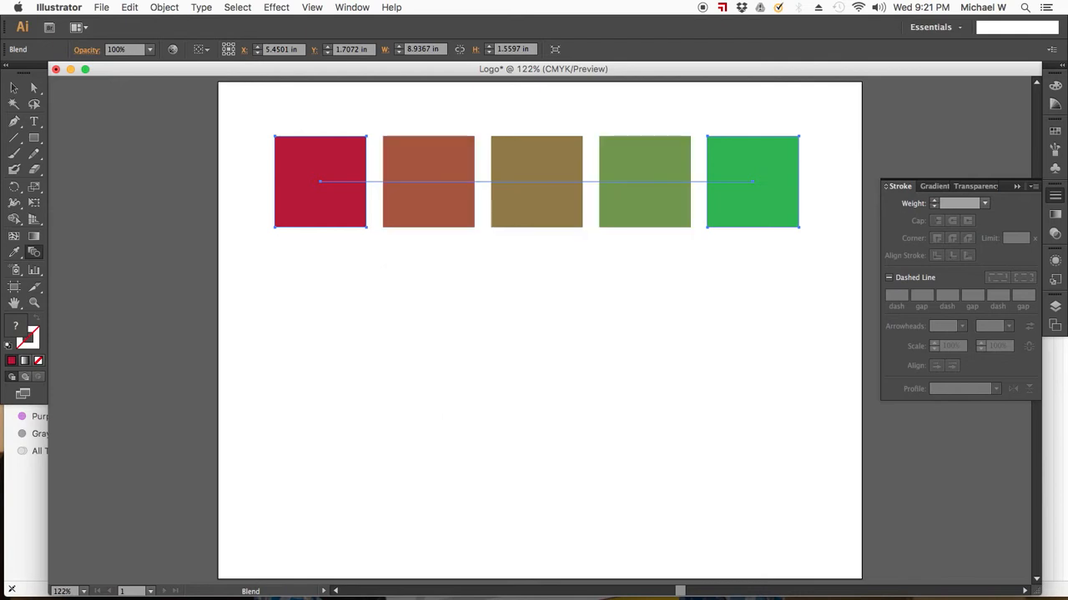
Step: Add the text "Logo" below the red square of the blended row
left_click(14, 89)
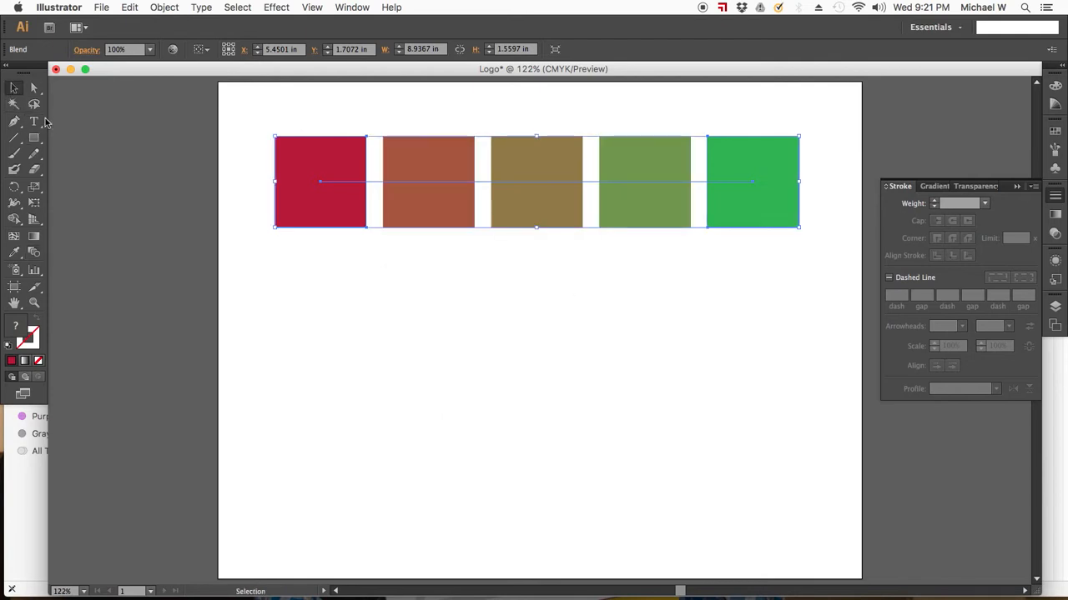
left_click(36, 123)
left_click(286, 309)
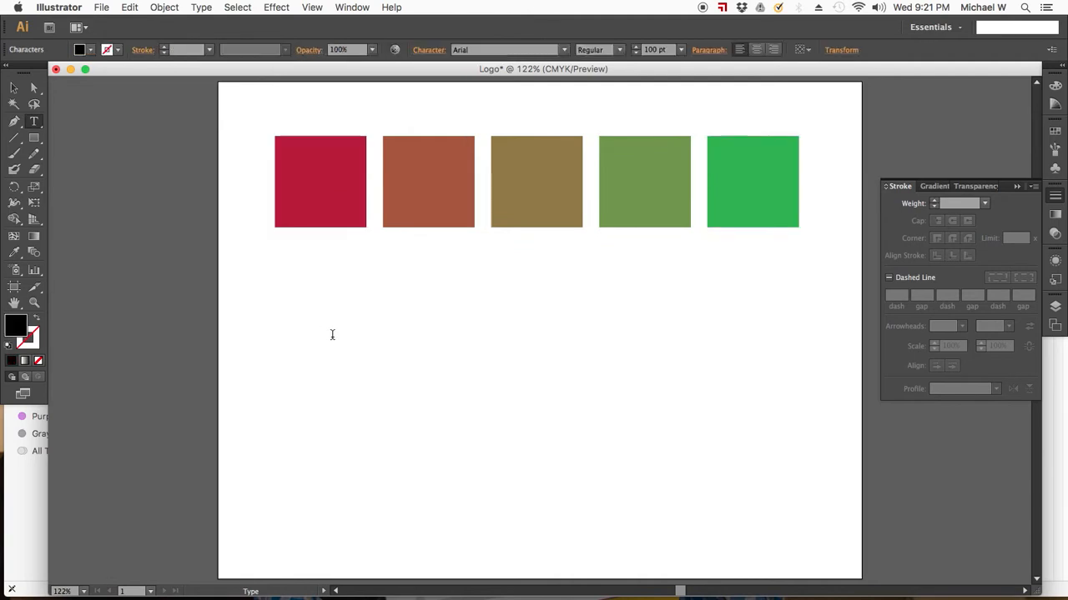
type("Logo")
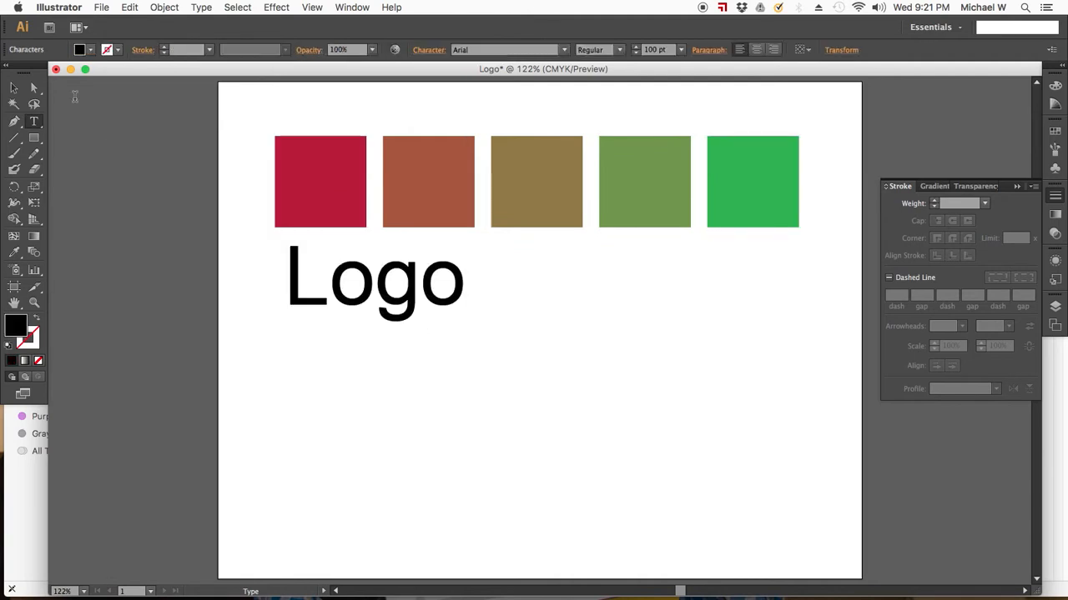
Step: Duplicate the "Logo" text twice straight down at equal spacing to form three stacked lines
left_click(15, 91)
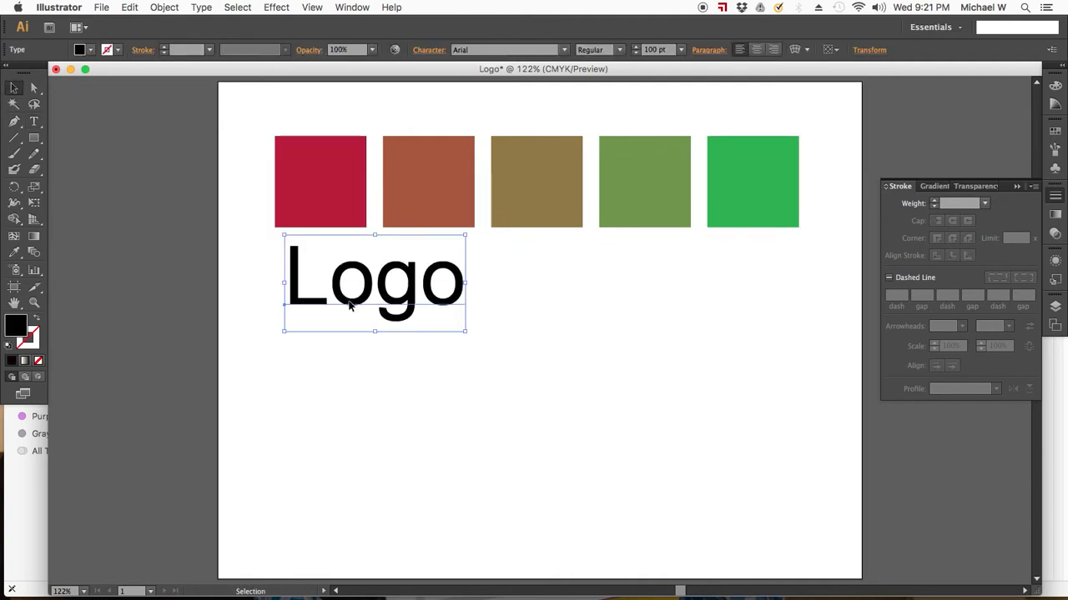
left_click_drag(349, 306, 353, 405)
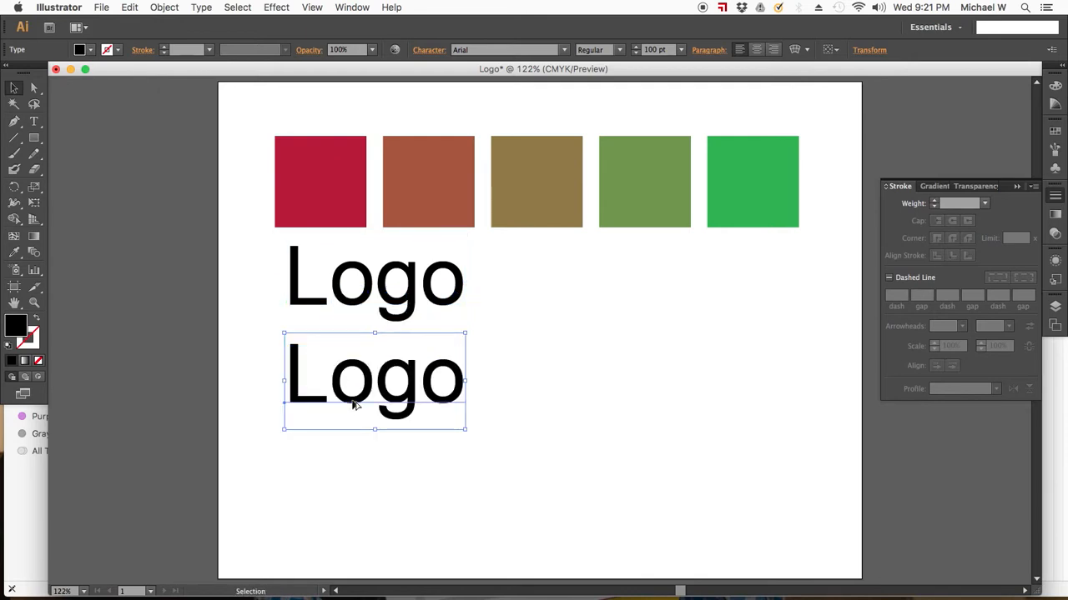
key("super+d")
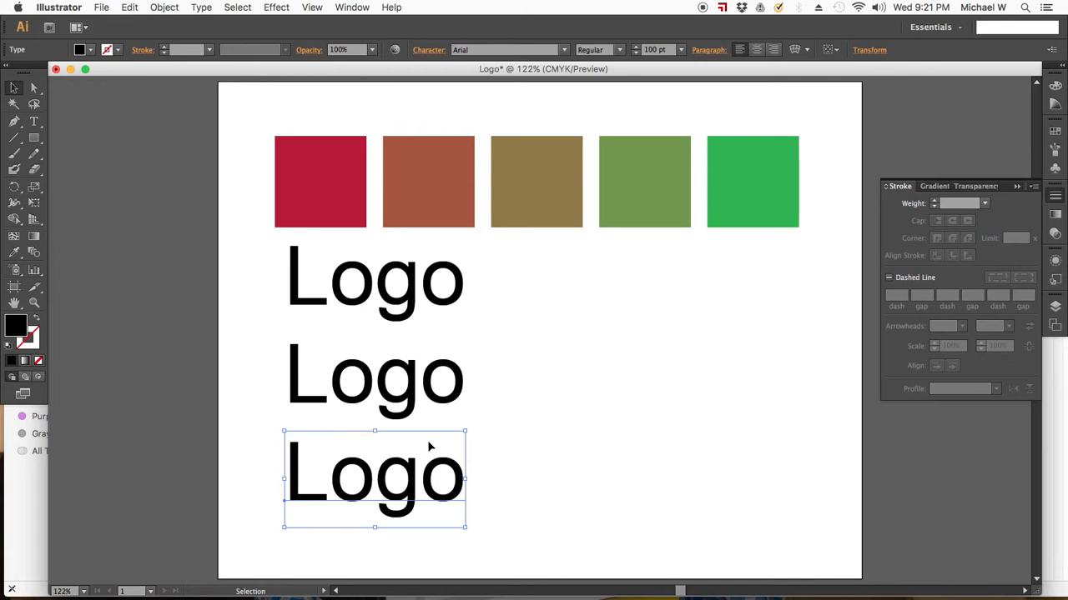
Step: Change the middle text line to "subhead" and the lowest line to "legal copy"
double_click(336, 400)
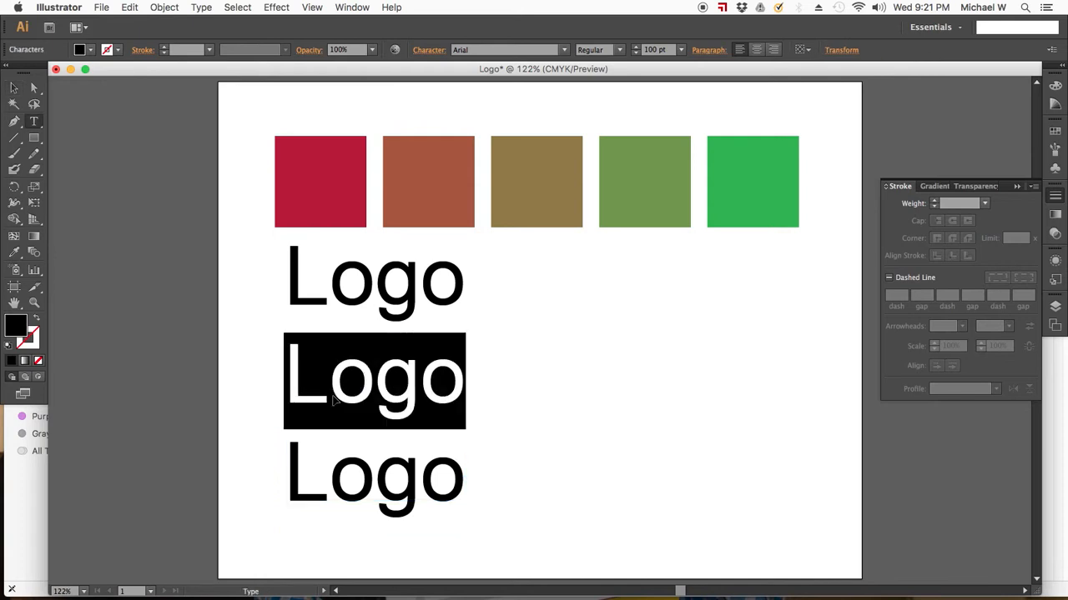
type("sub")
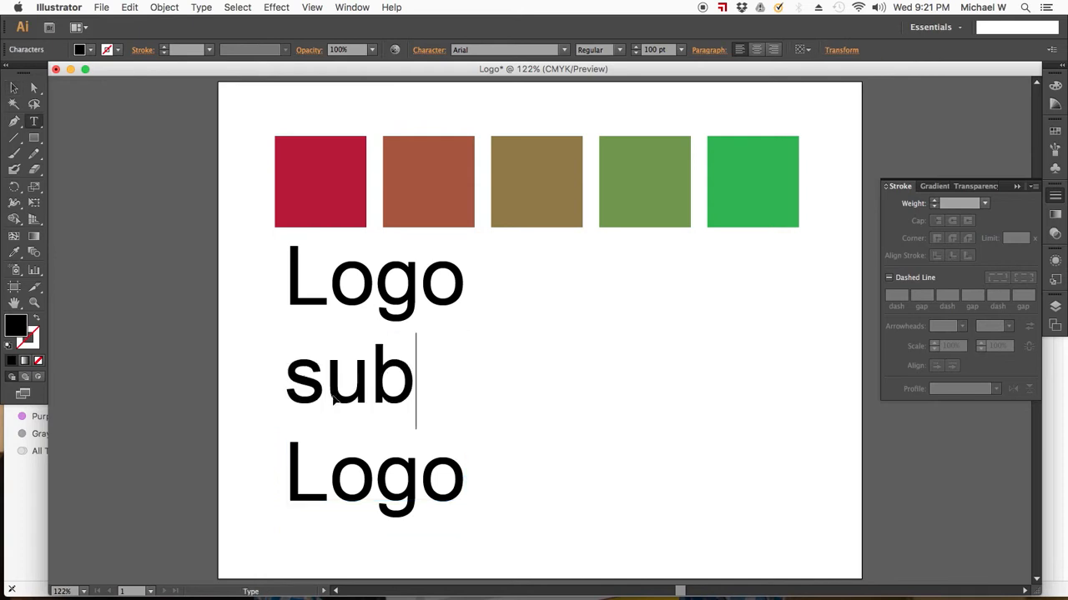
type("head")
double_click(302, 467)
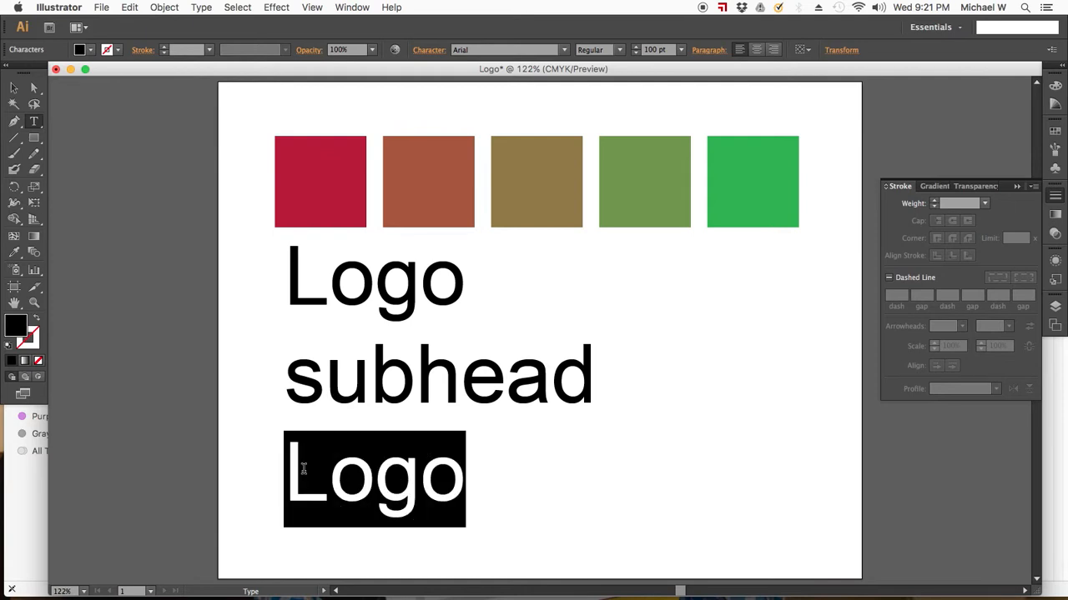
type("legal copy")
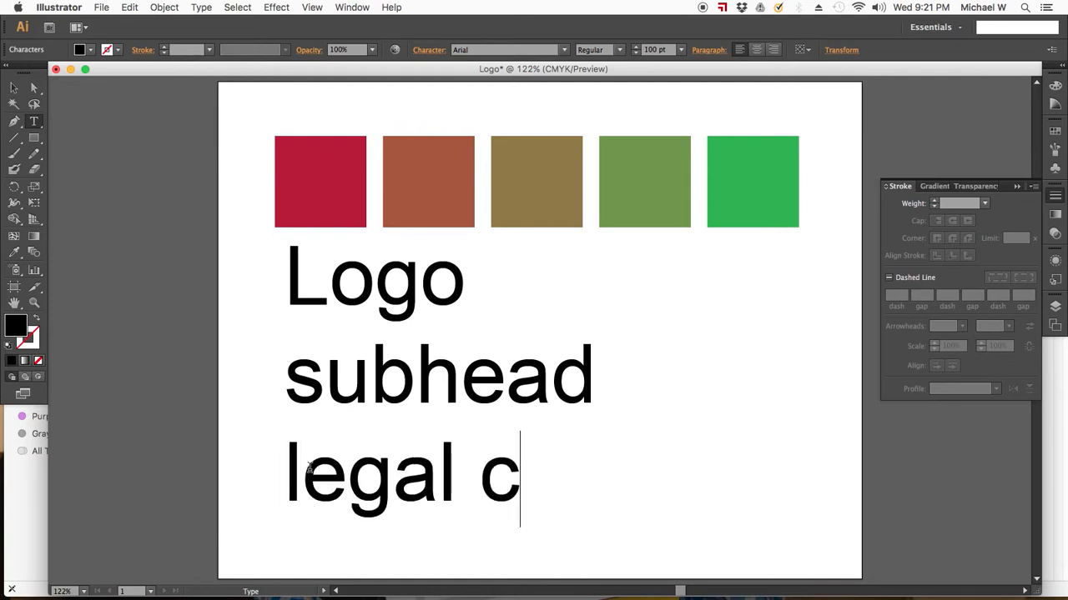
Step: Recolor the "Logo" text with the red sampled from the first square of the blend
double_click(330, 301)
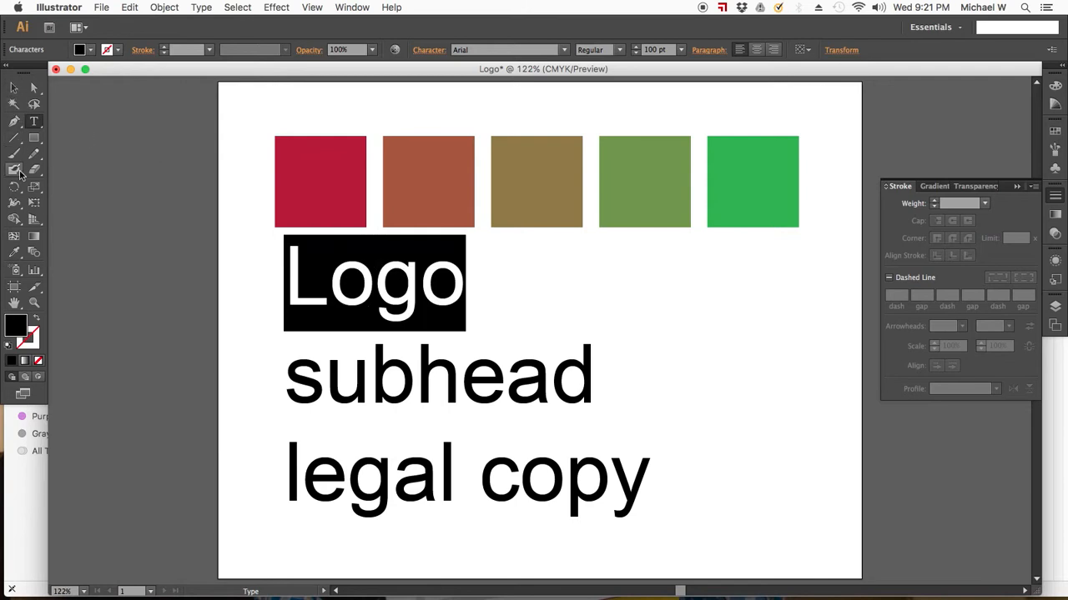
left_click(15, 253)
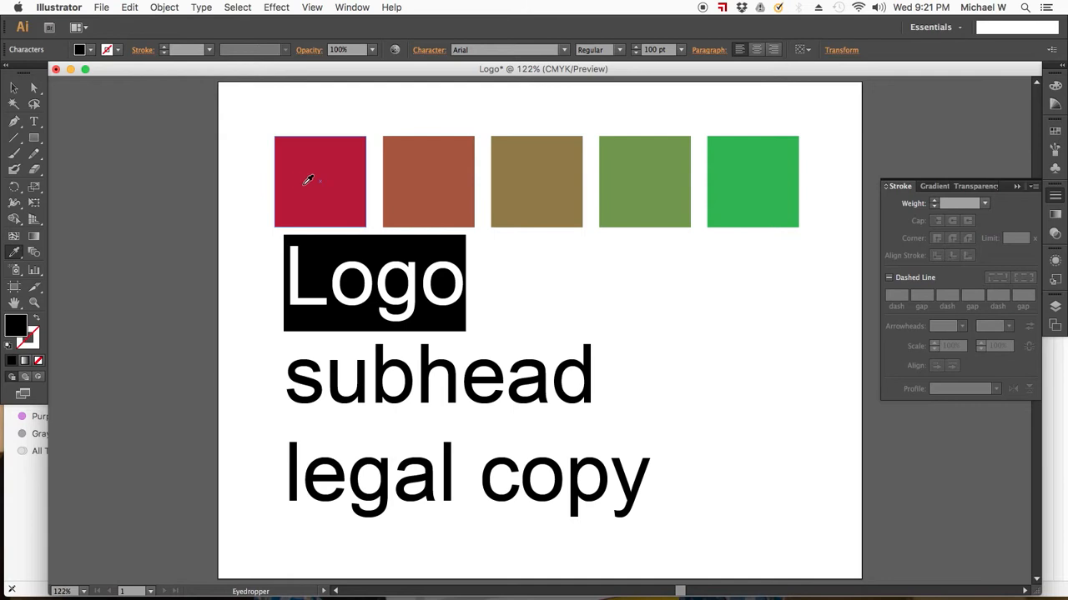
left_click(308, 180)
left_click(14, 87)
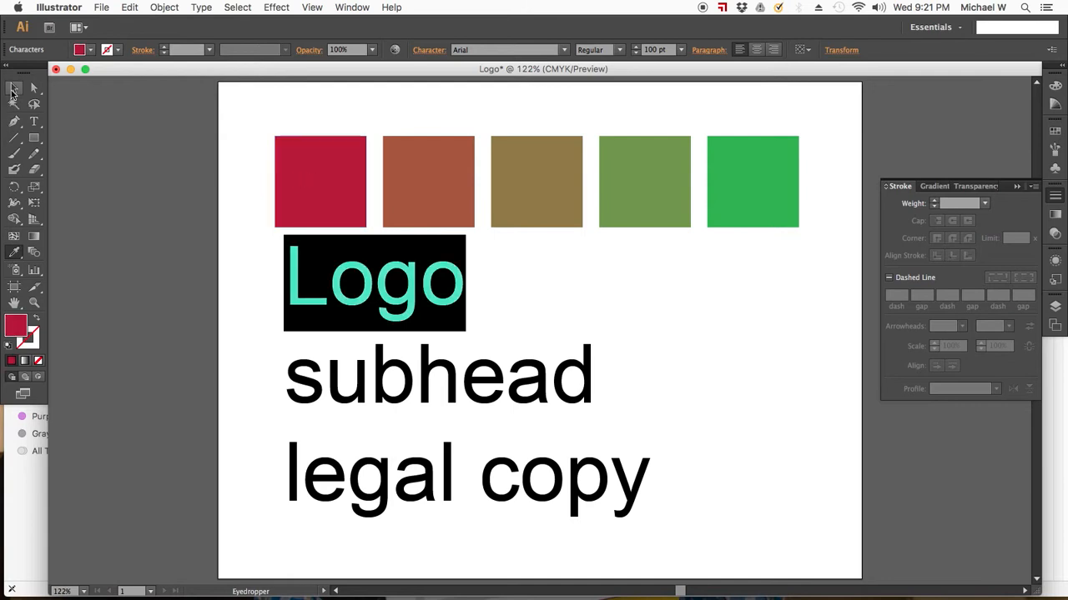
left_click(144, 288)
Step: Recolor the "subhead" text with the brown sampled from the middle square of the blend
double_click(360, 397)
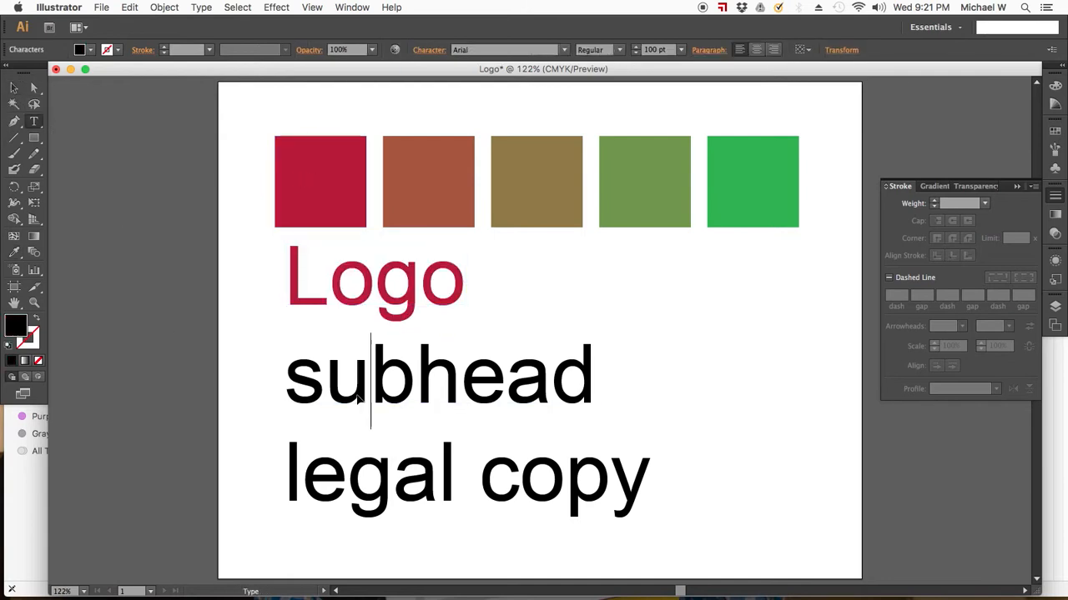
double_click(358, 401)
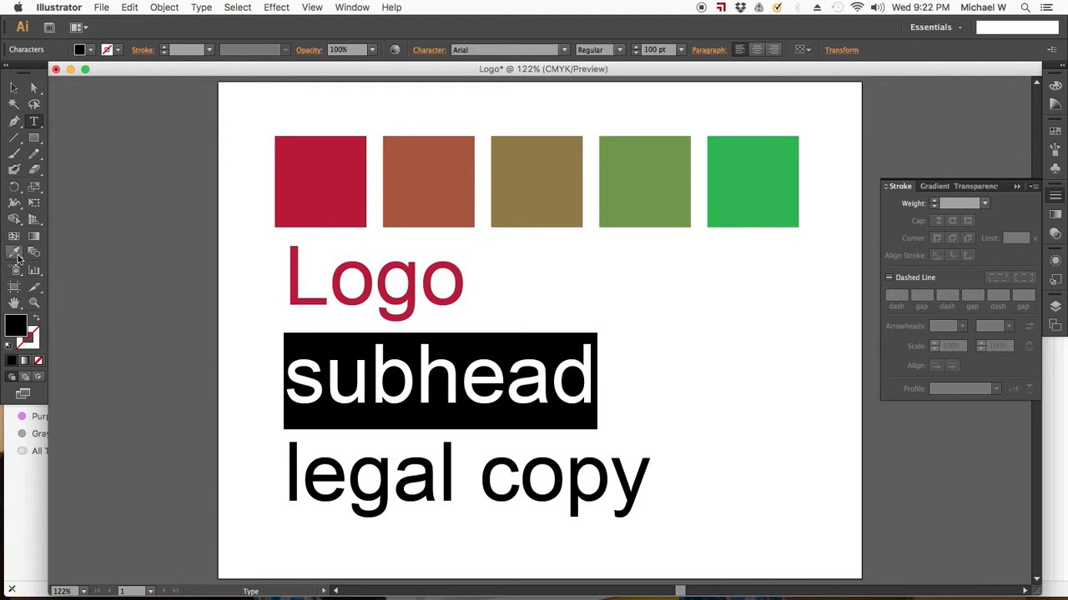
left_click(17, 257)
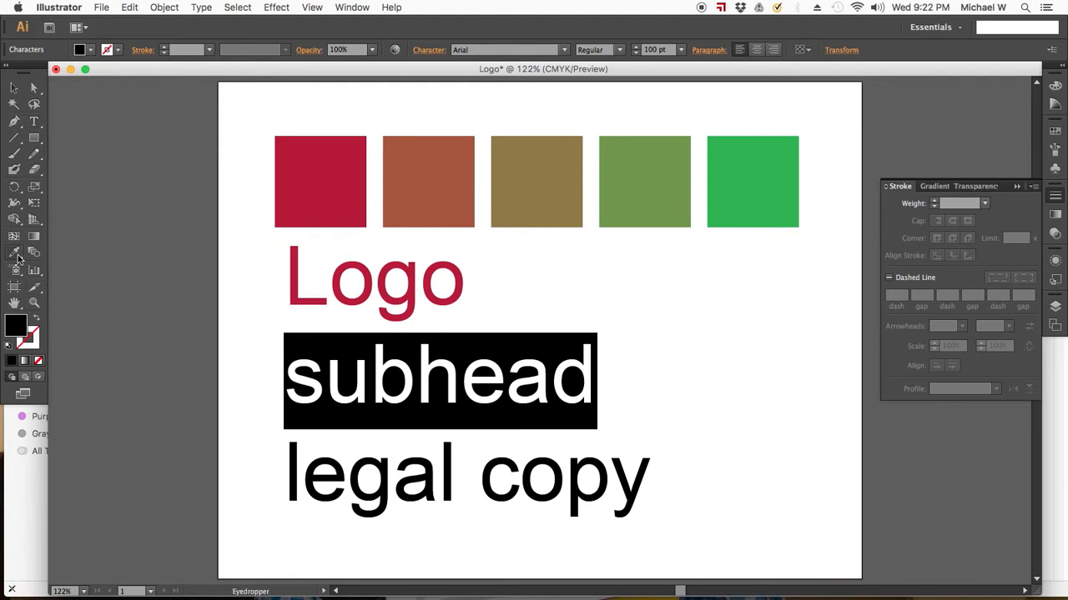
left_click(539, 161)
key("v")
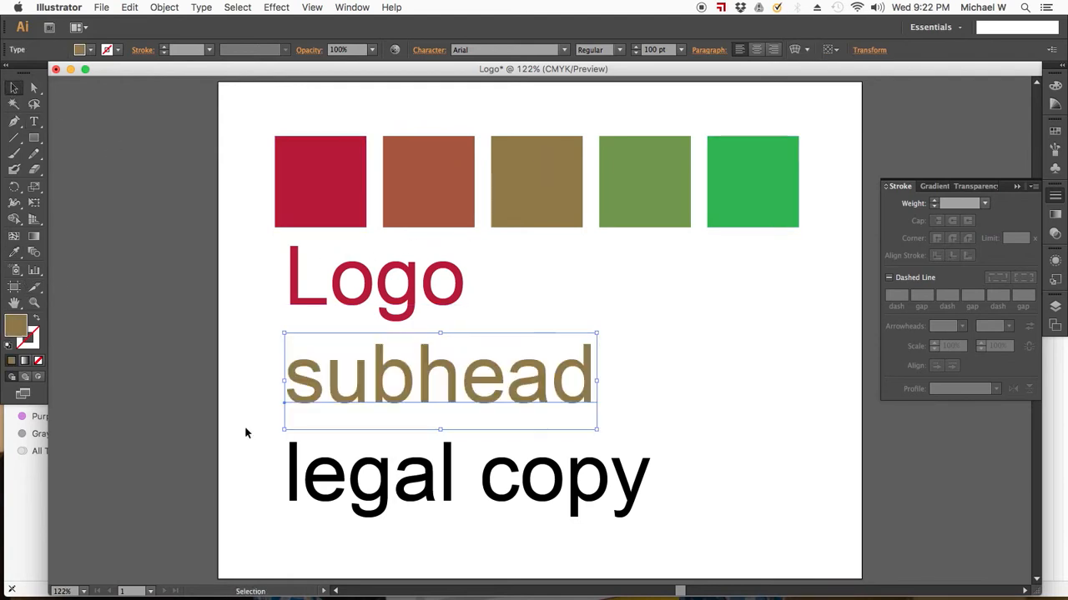
Step: Recolor the "legal copy" text with the green sampled from the last square of the blend and deselect it
double_click(338, 496)
triple_click(339, 496)
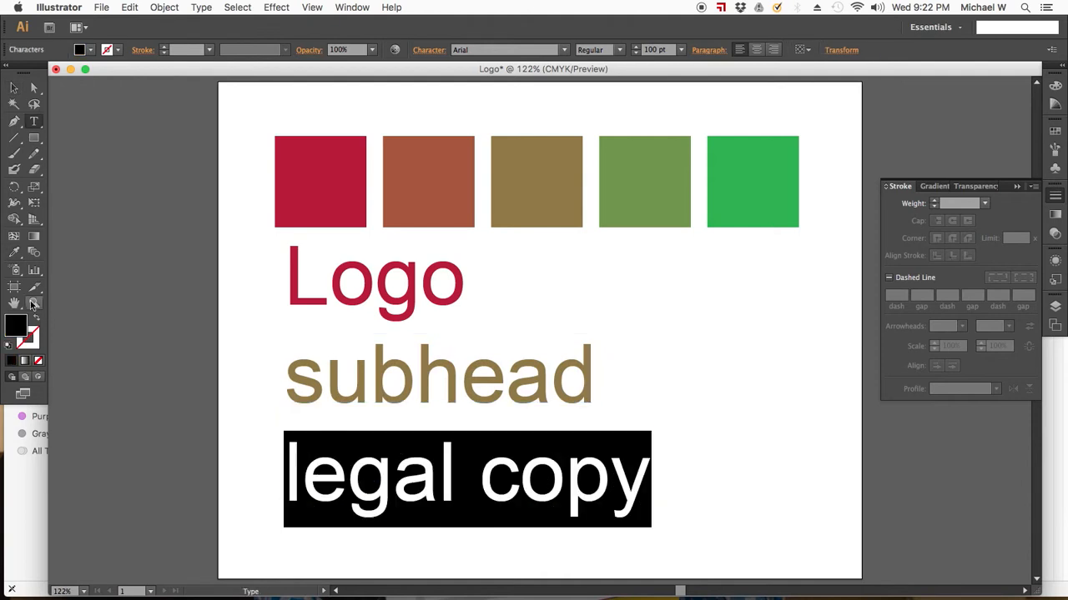
left_click(15, 253)
left_click(739, 179)
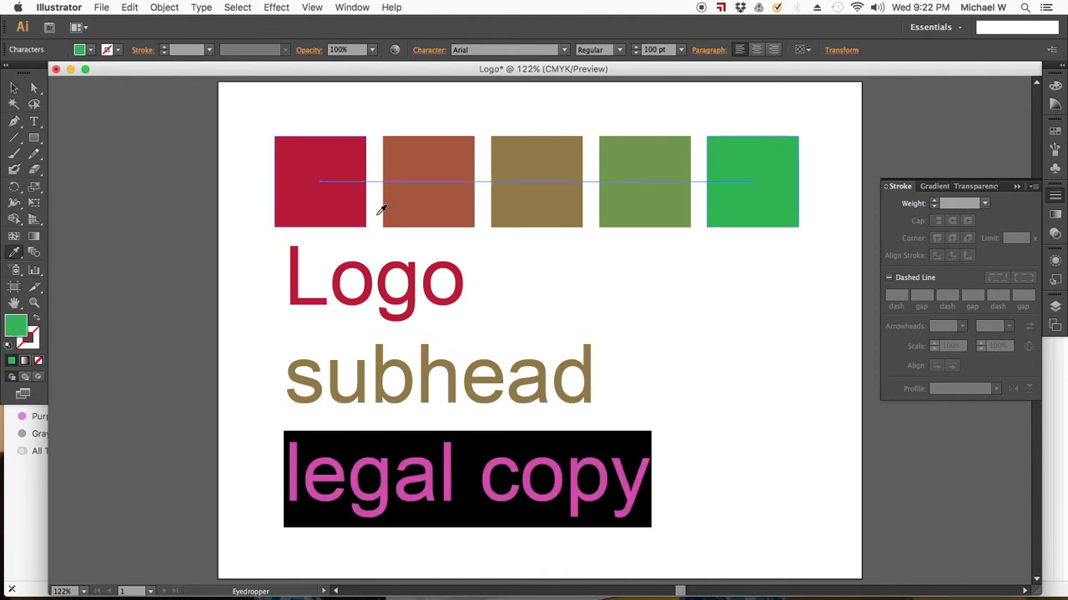
left_click(13, 87)
left_click(234, 298)
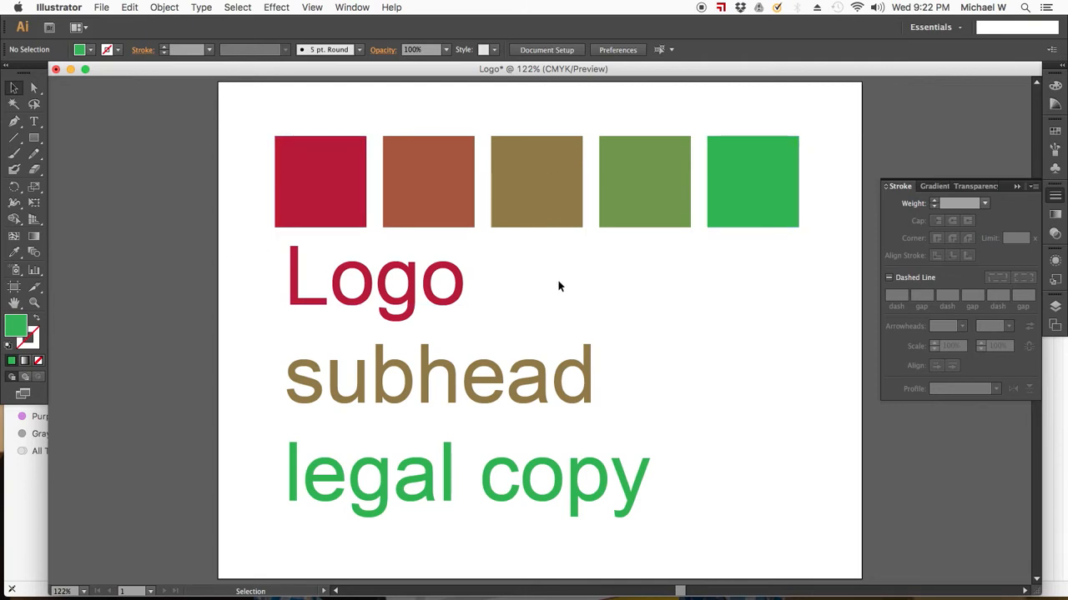
Step: Delete the blended squares and all three text lines from the artboard
key("a")
key("v")
key("super+a")
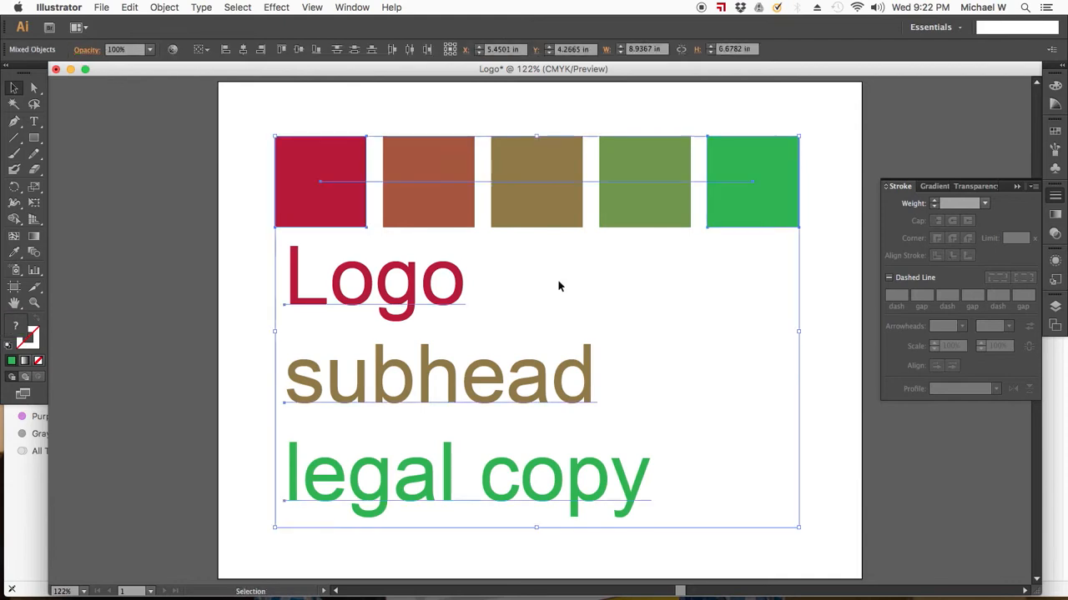
key("Delete")
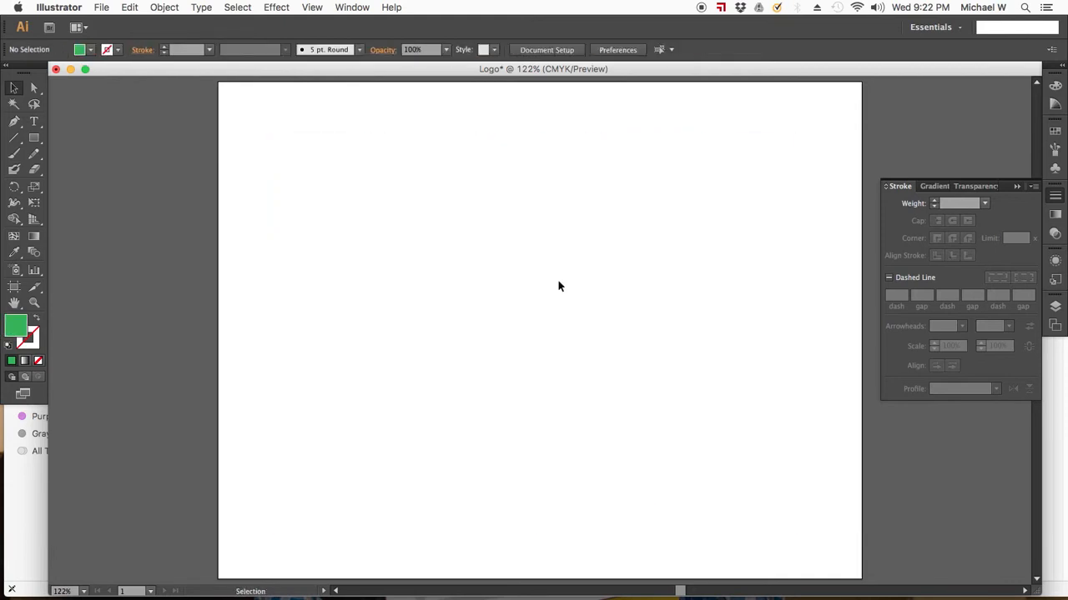
Step: Draw a square about 1.91 in wide in the artboard's upper-left area and fill it with a medium blue
key("m")
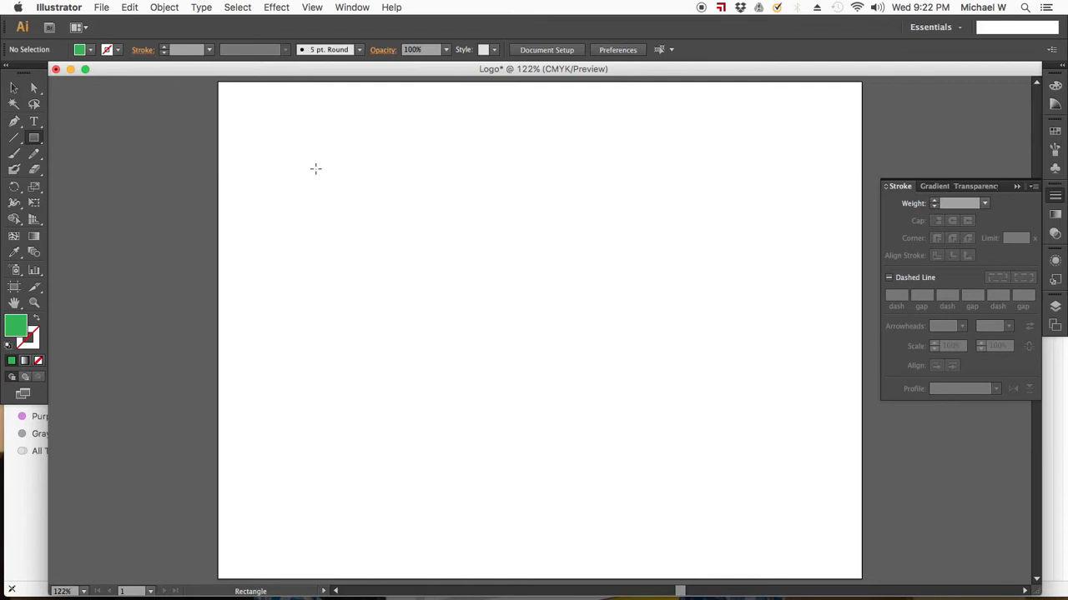
left_click_drag(286, 156, 398, 267)
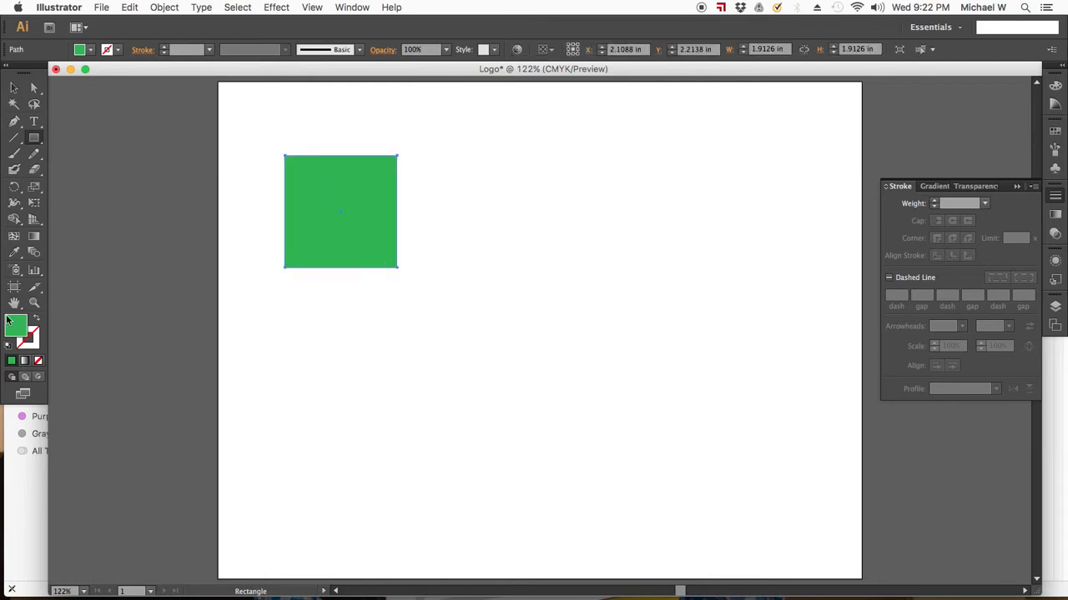
double_click(14, 326)
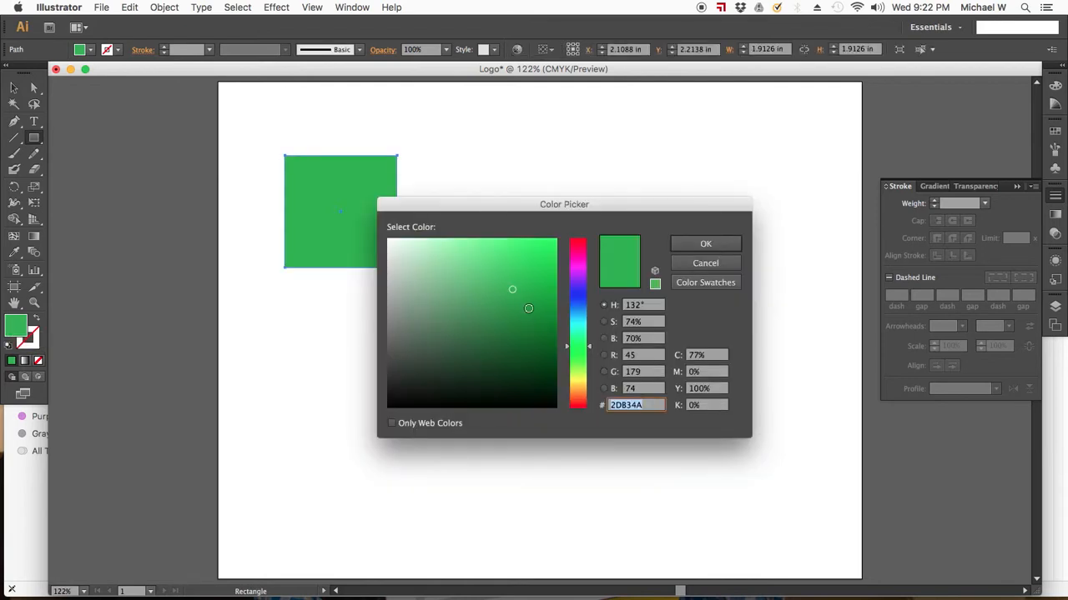
left_click_drag(579, 313, 581, 294)
left_click(526, 277)
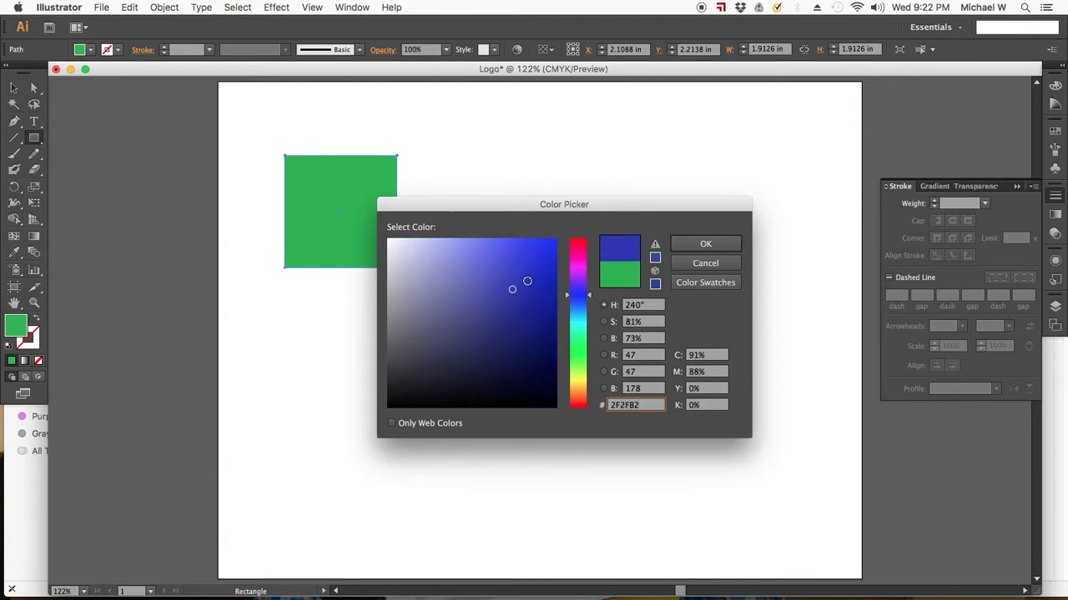
left_click_drag(501, 276, 496, 314)
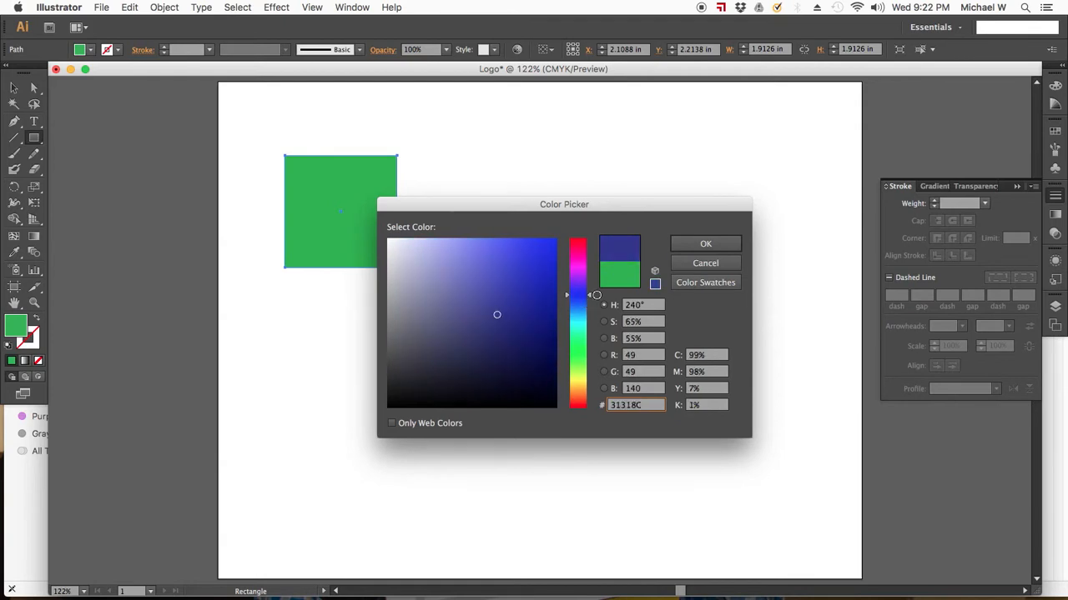
left_click_drag(577, 298, 577, 301)
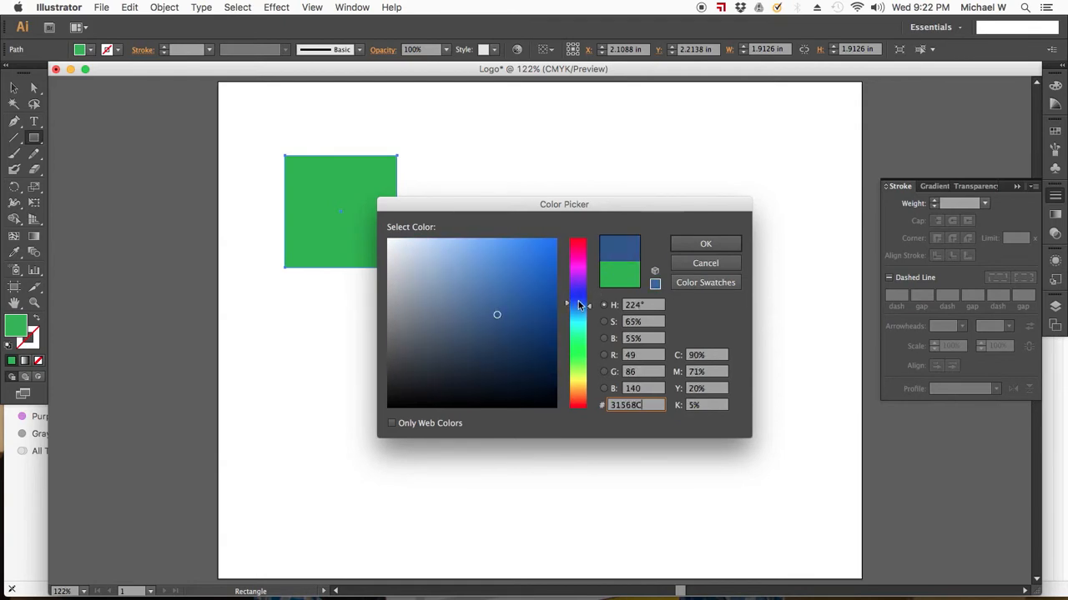
mouse_move(491, 304)
left_mouse_down()
mouse_move(520, 303)
mouse_move(500, 291)
left_mouse_up()
left_click(703, 244)
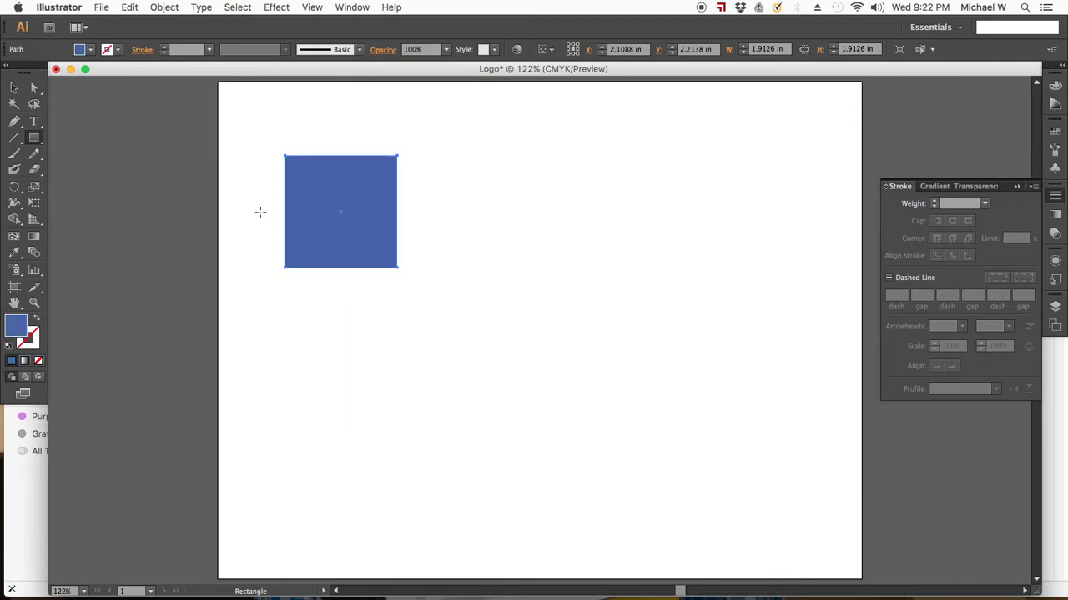
Step: Reposition the blue square slightly lower and duplicate it twice horizontally to form a row of three
key("v")
left_click_drag(371, 231, 343, 276)
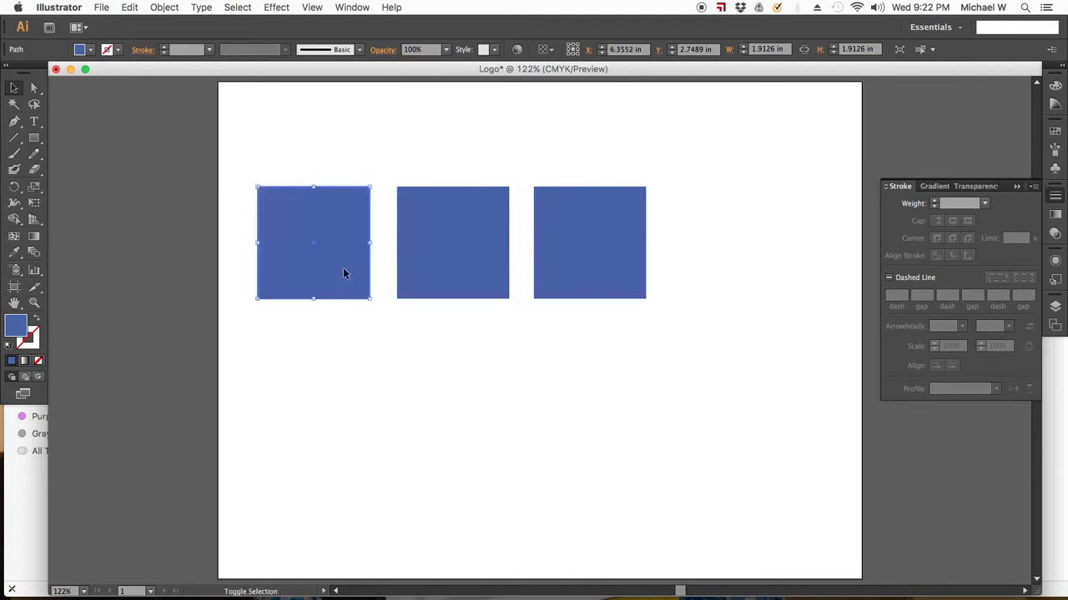
left_click(386, 346)
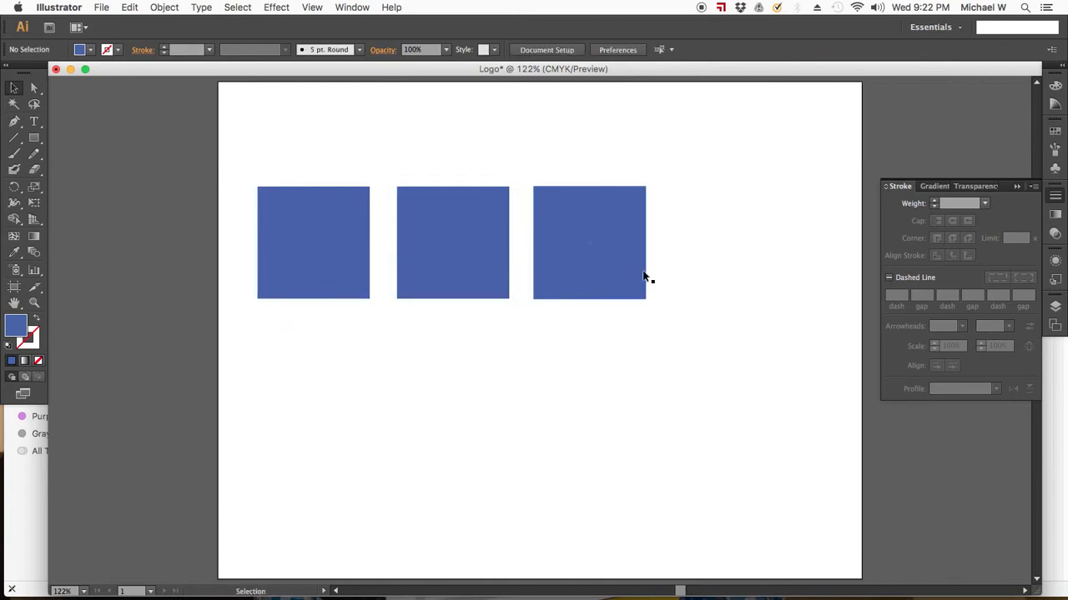
Step: Select the middle blue square and show the full CMYK color options for its fill
left_click(340, 256)
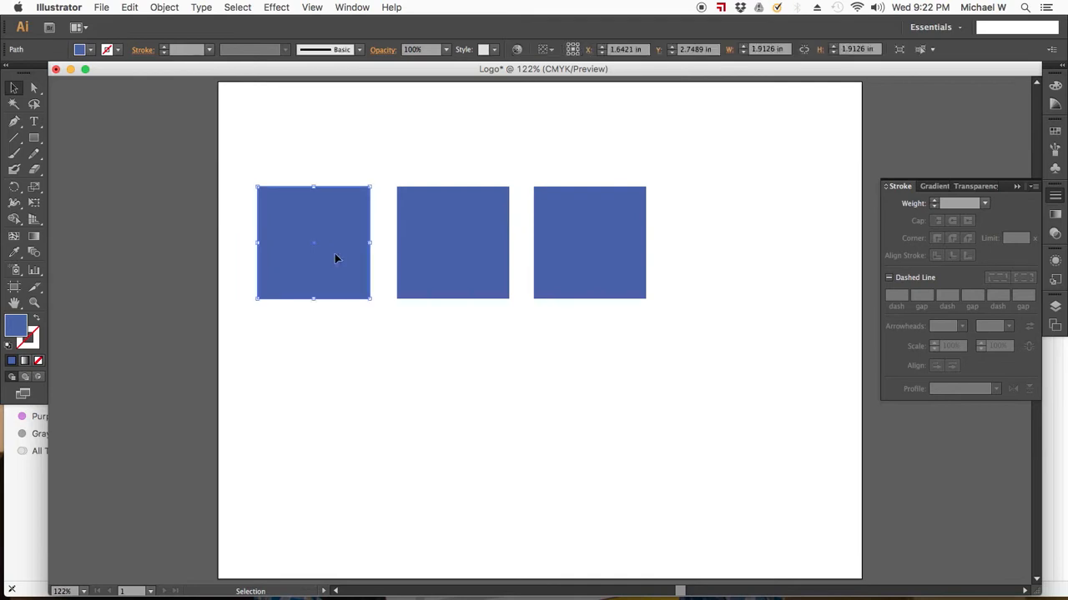
left_click(450, 256)
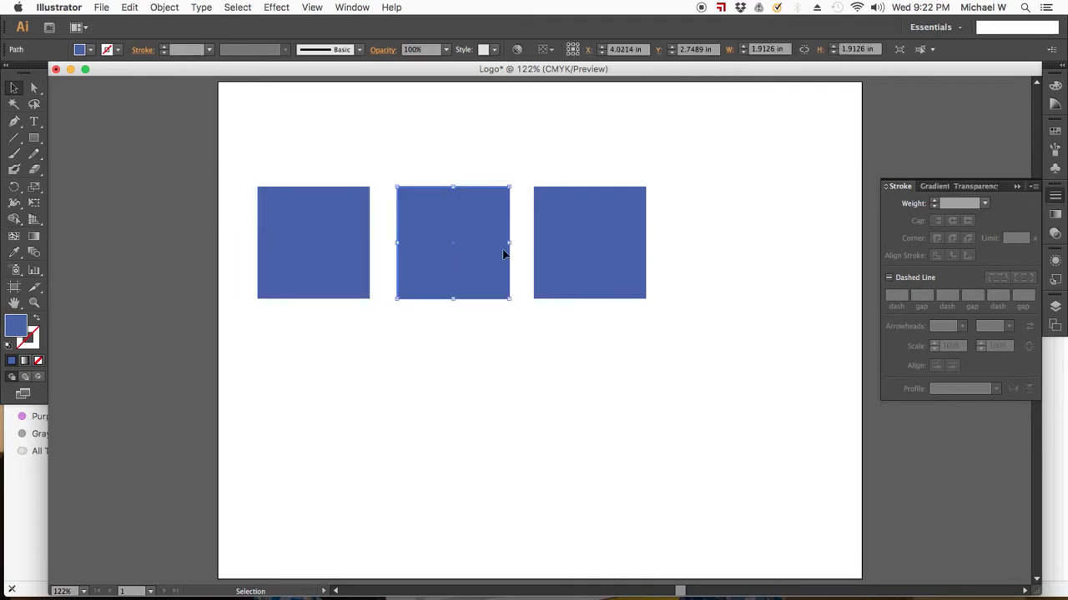
left_click(1055, 87)
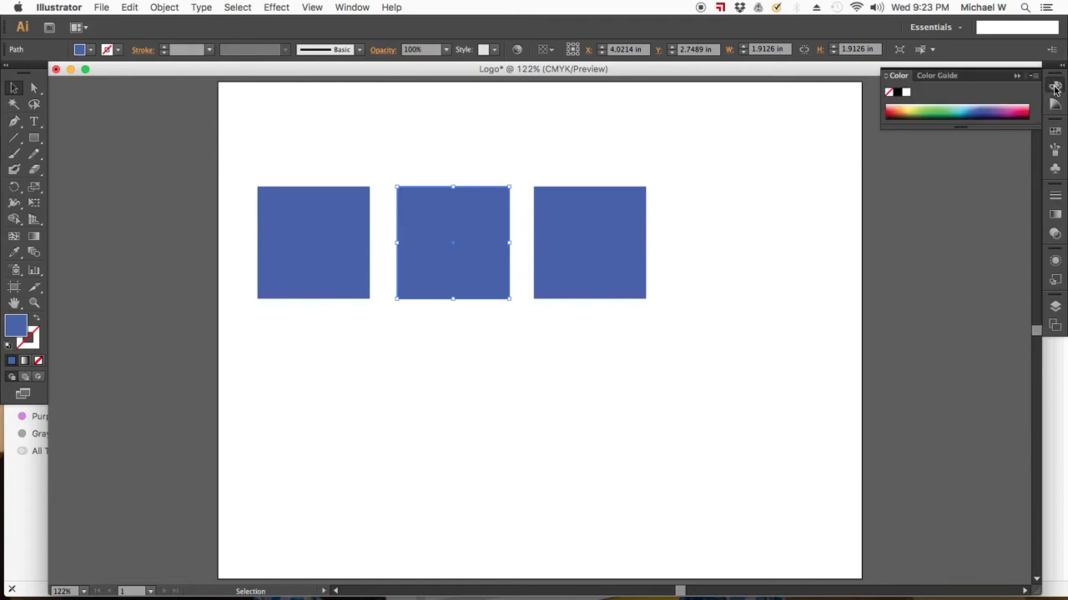
left_click(353, 6)
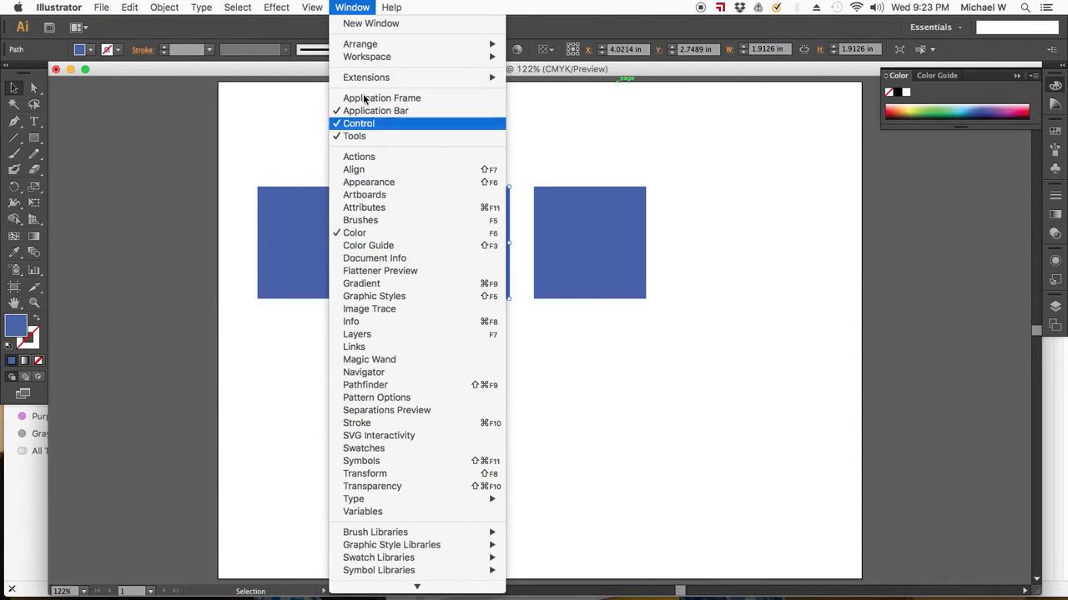
left_click(355, 8)
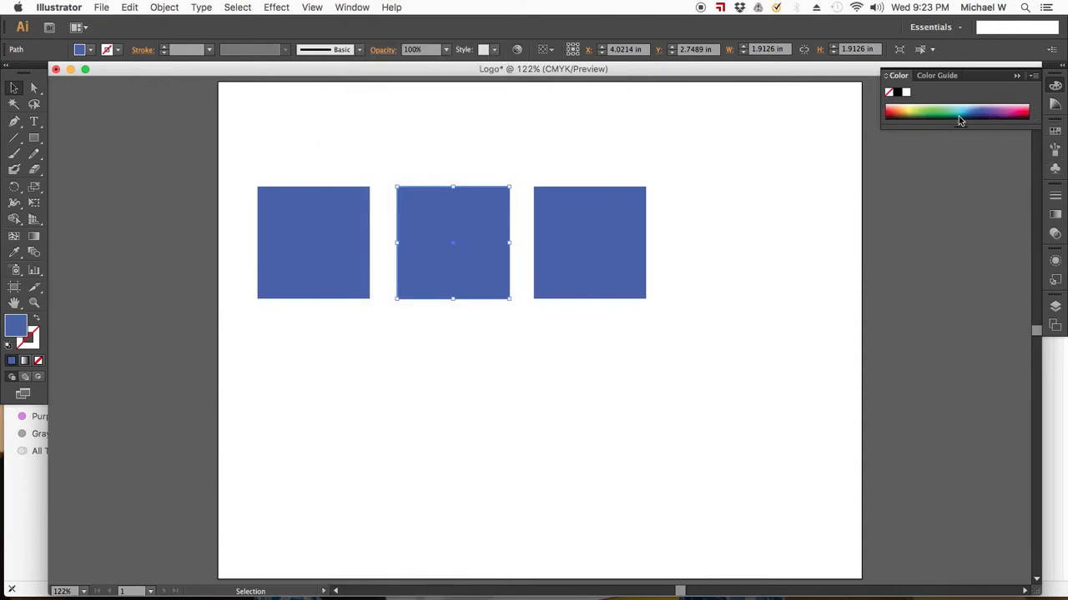
left_click(1036, 79)
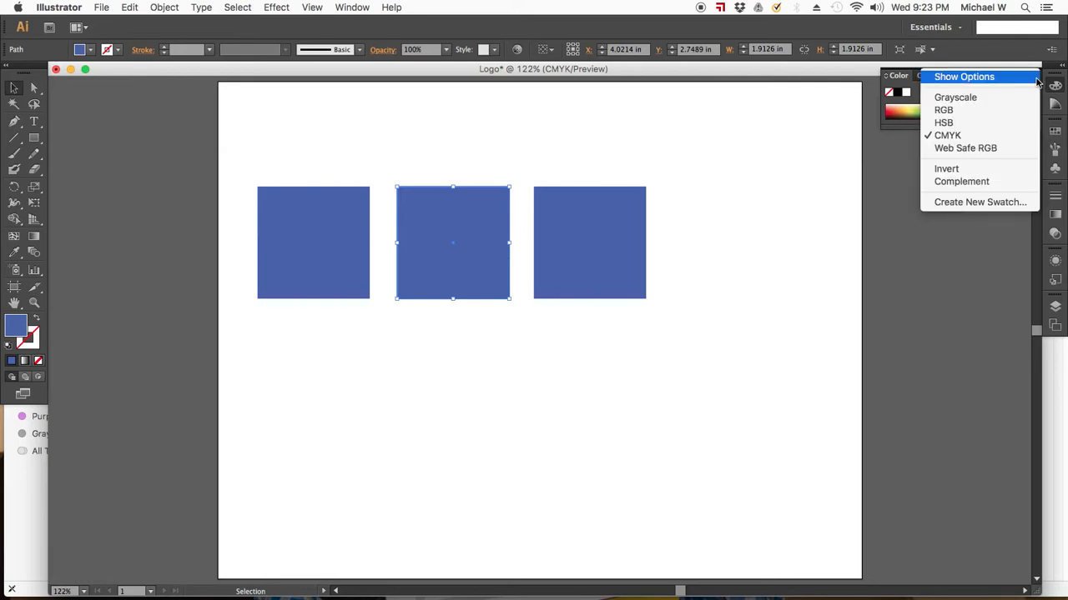
left_click(1010, 81)
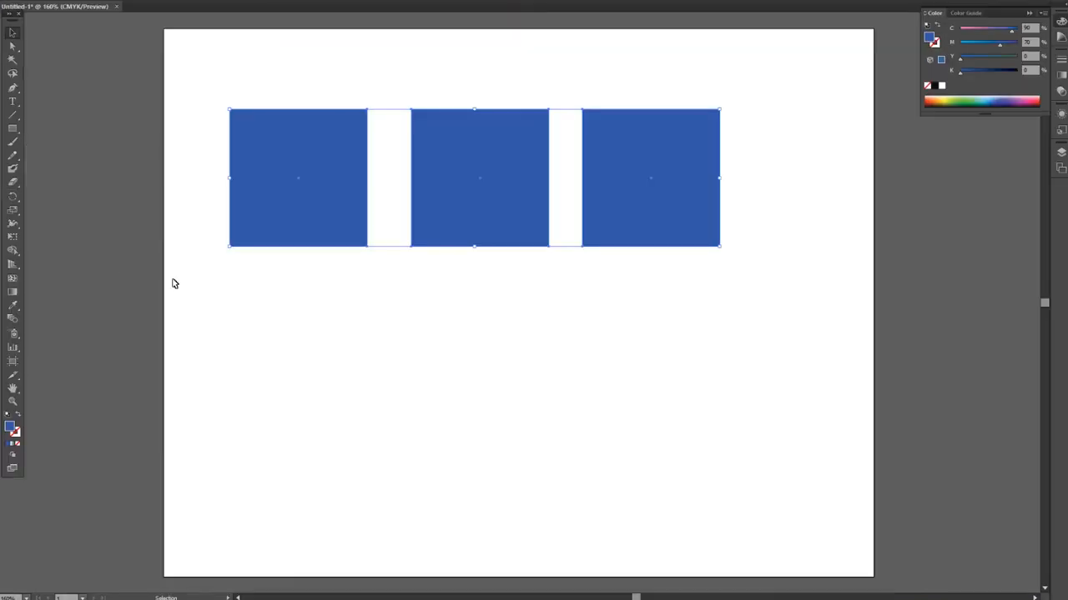
Step: Darken the first blue square by setting the black (K) value of its fill to 35%
left_click(177, 282)
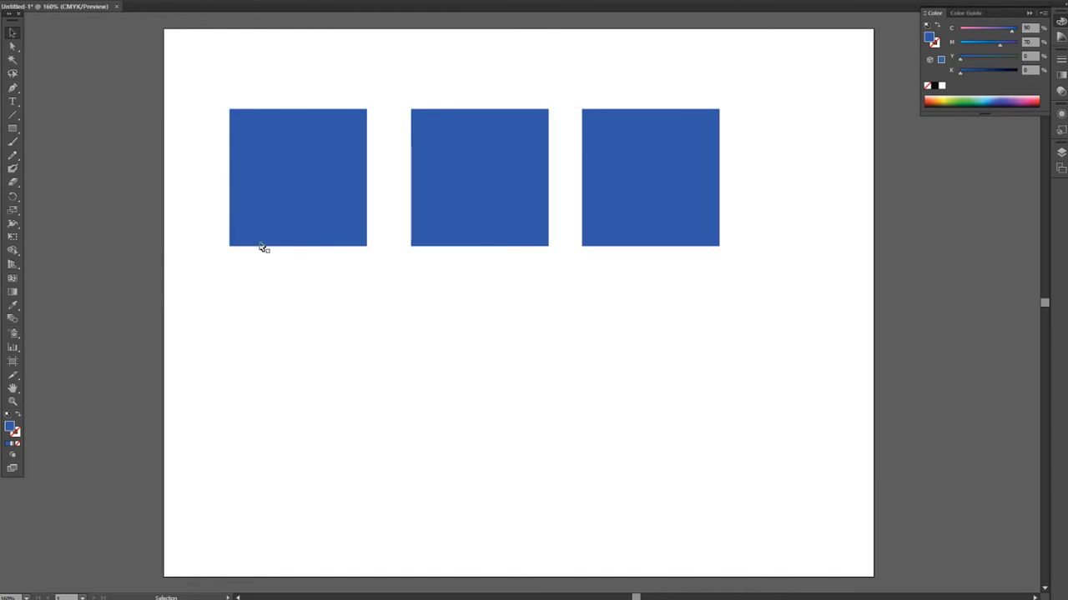
left_click(292, 236)
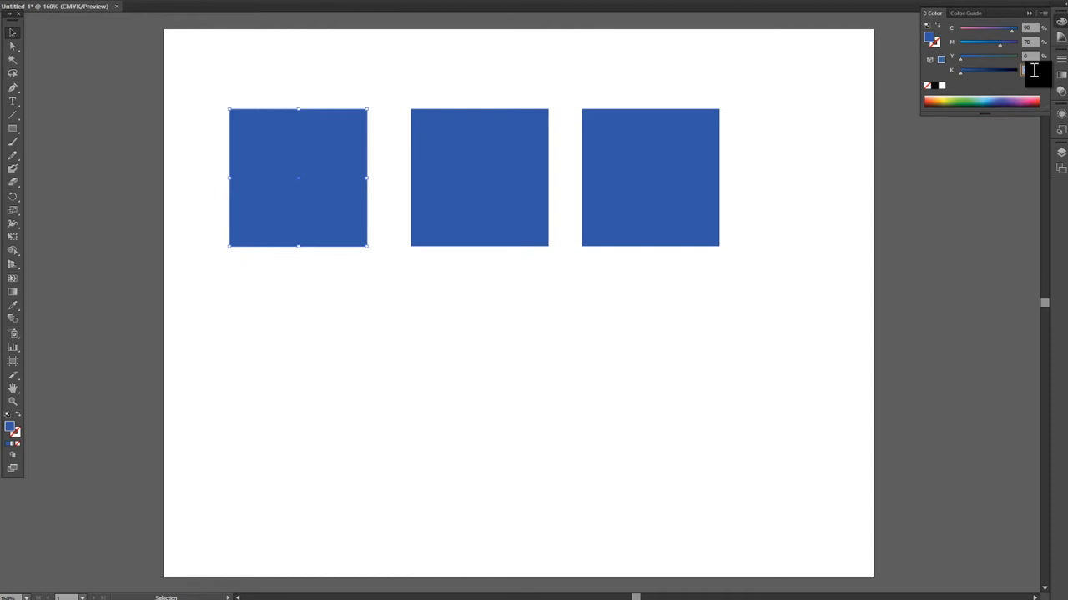
type("30")
key("Return")
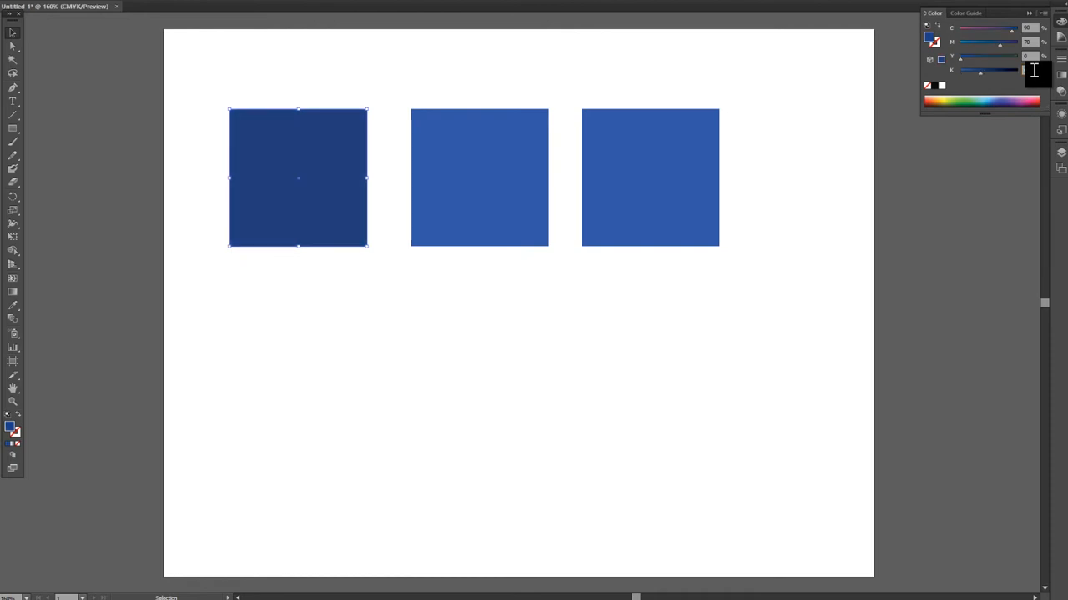
Step: Set the black (K) value of the third square's fill to 70% and deselect it
left_click(585, 185)
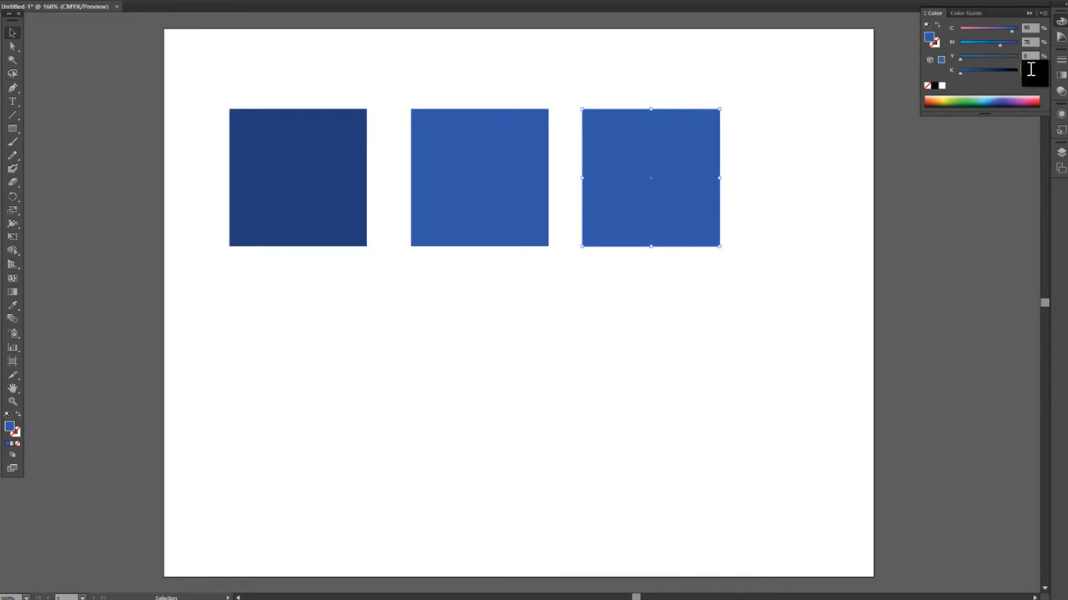
key("Return")
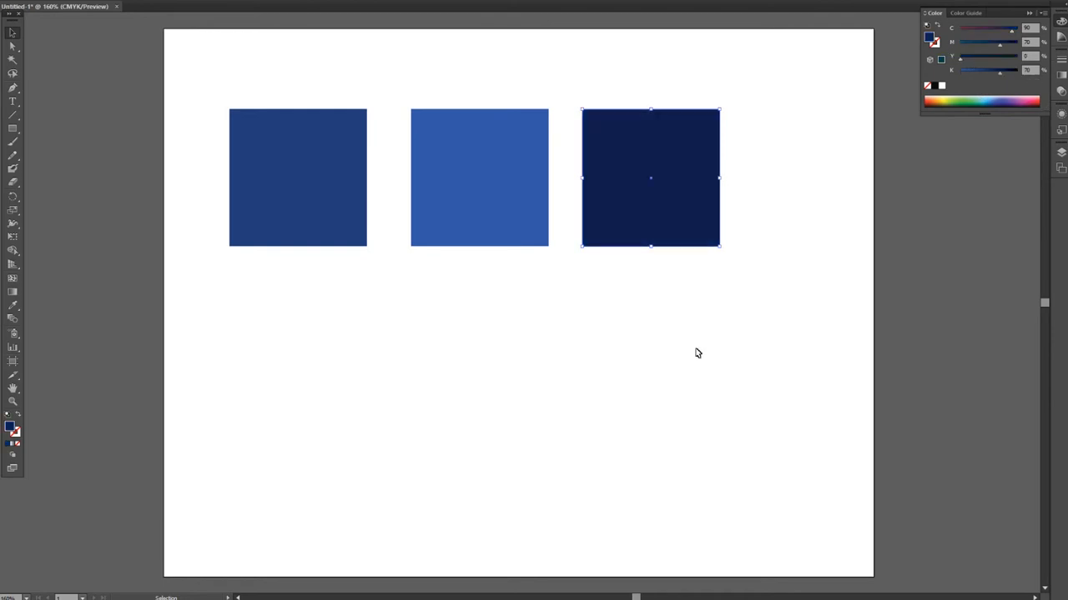
left_click(697, 353)
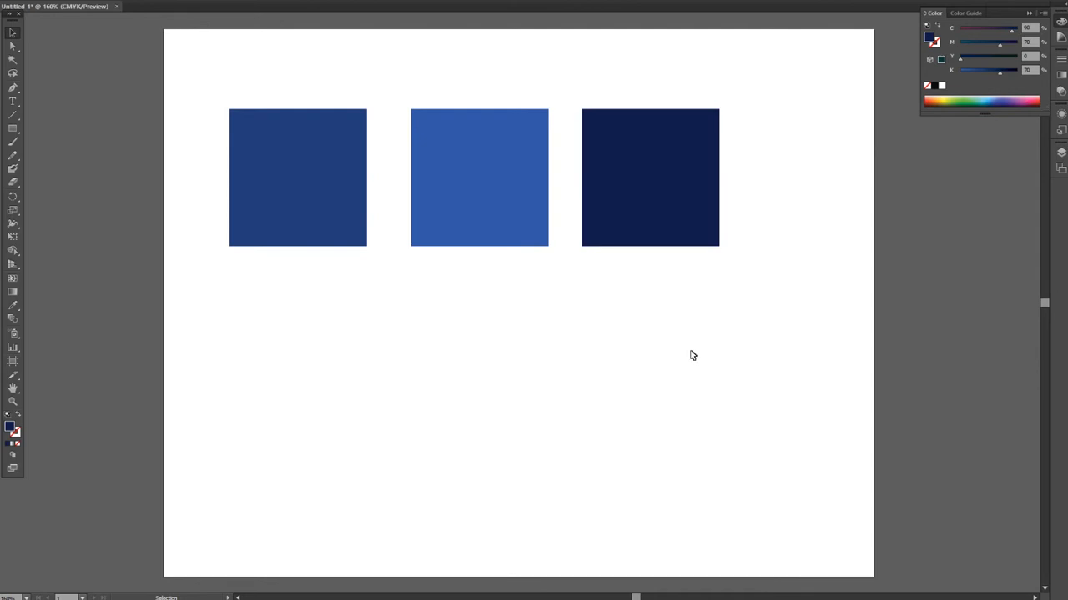
Step: Rearrange the three blue squares into an overlapping diagonal staircase rising from the first square to the darkest one
left_click(292, 222)
left_click_drag(293, 222, 327, 383)
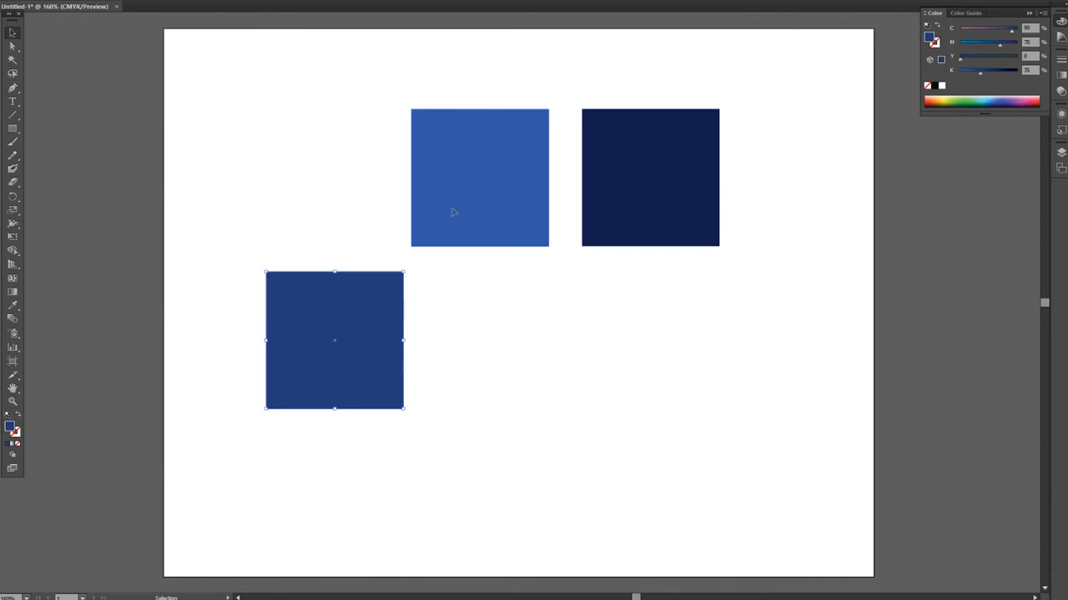
left_click_drag(453, 211, 423, 283)
left_click_drag(583, 142, 536, 112)
left_click(648, 347)
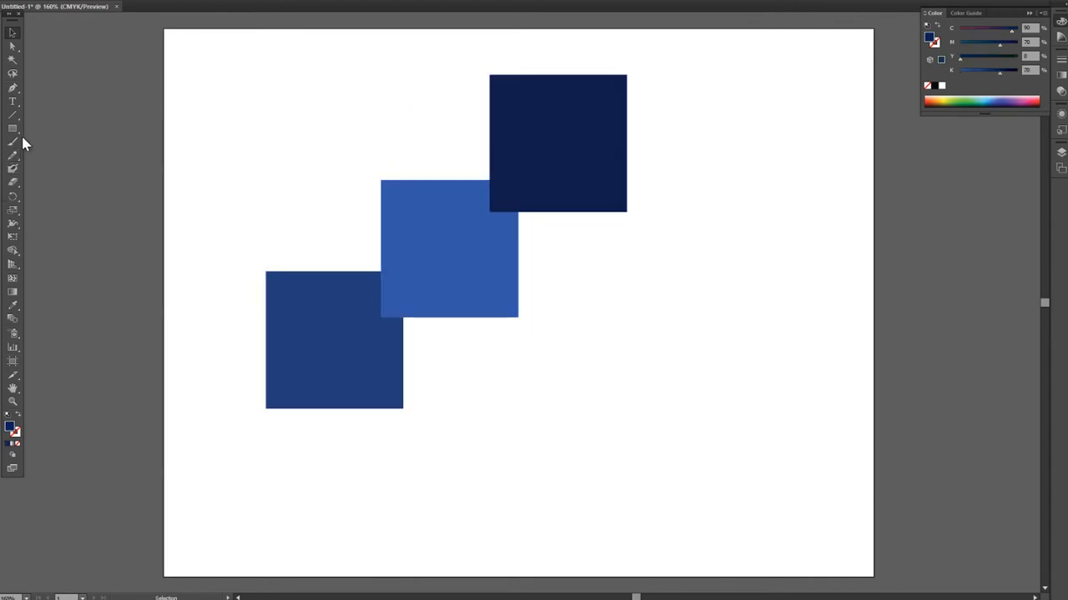
Step: Add large black "Logo" text beside the lowest square, overlapping the corner of the middle square
left_click(13, 101)
left_click(435, 412)
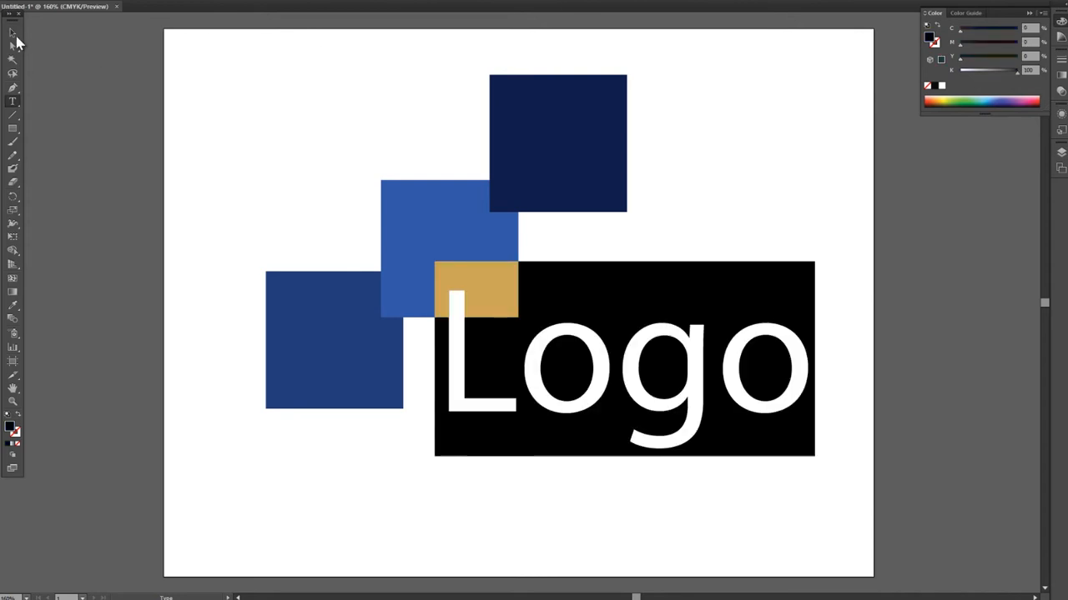
left_click(13, 31)
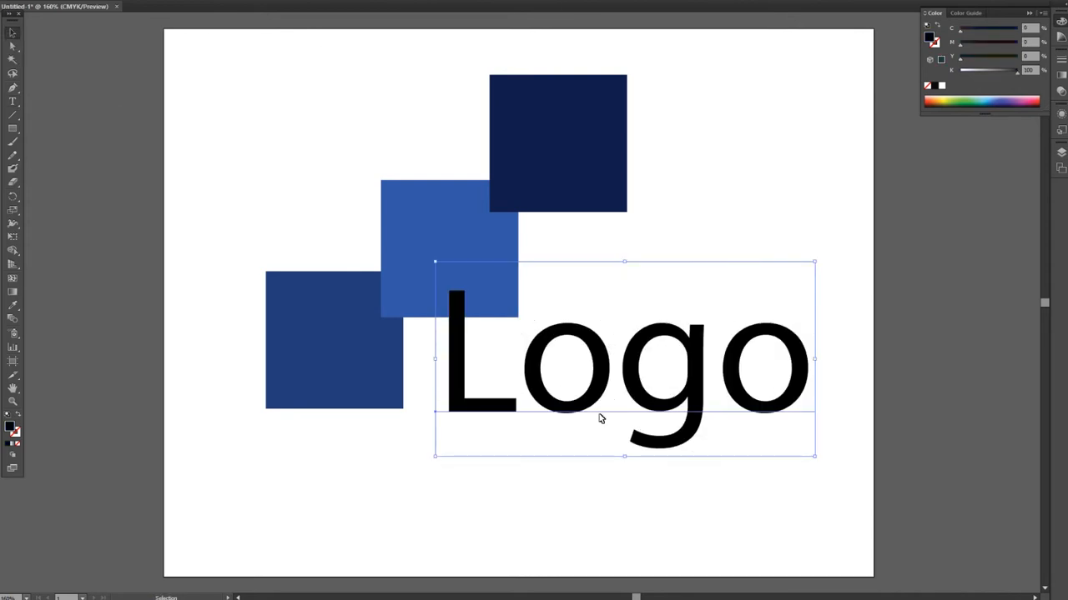
Step: Move the "Logo" text below the middle square and recolor its letters "Lo" with the middle square's blue
left_click_drag(599, 417, 582, 473)
key("t")
double_click(499, 427)
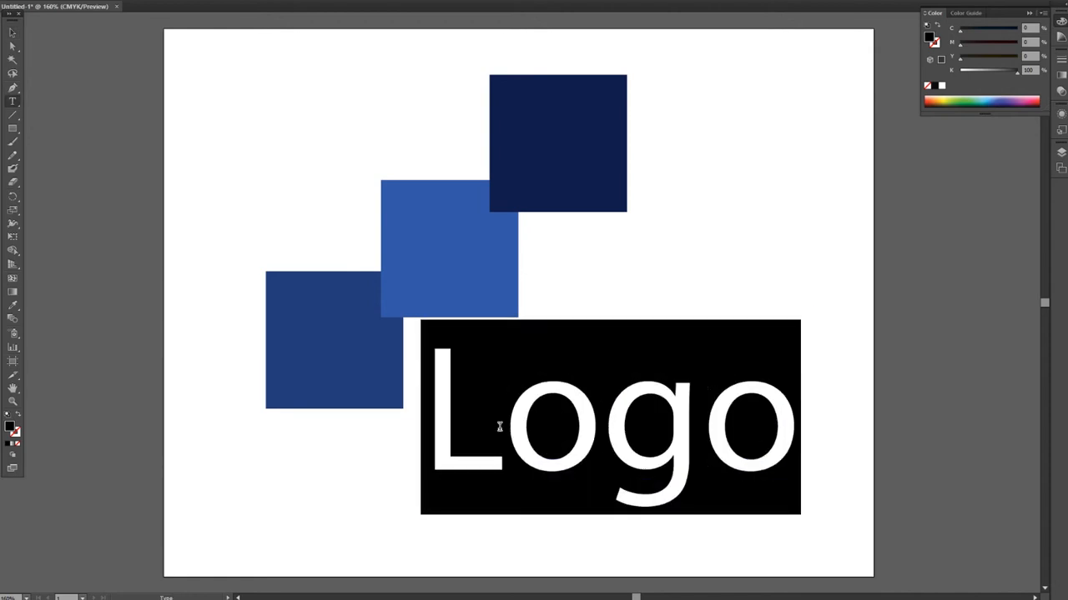
left_click(602, 417)
left_click_drag(601, 417, 431, 394)
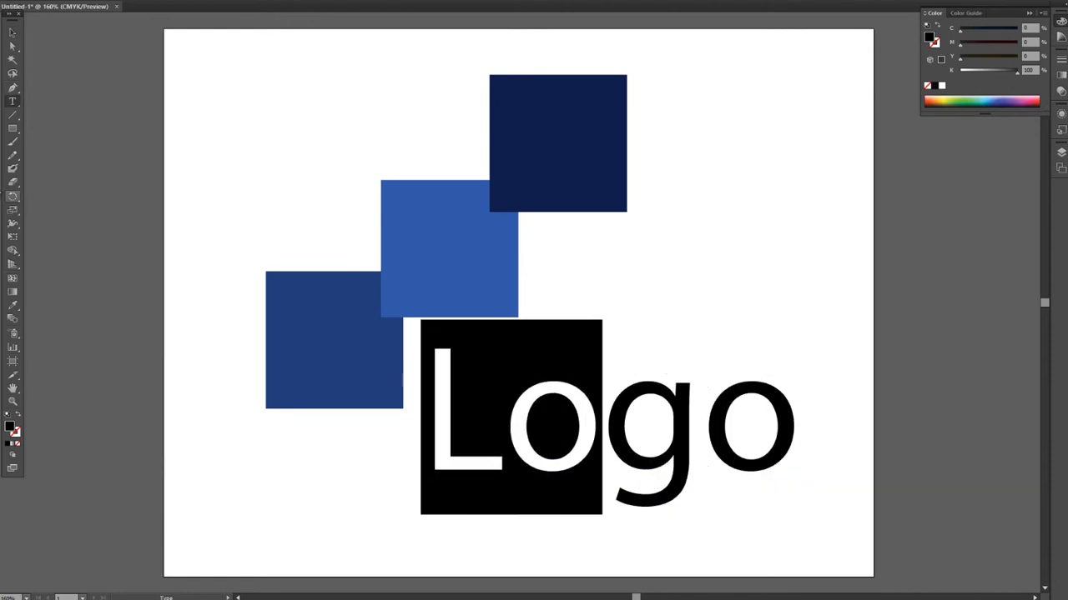
left_click(13, 306)
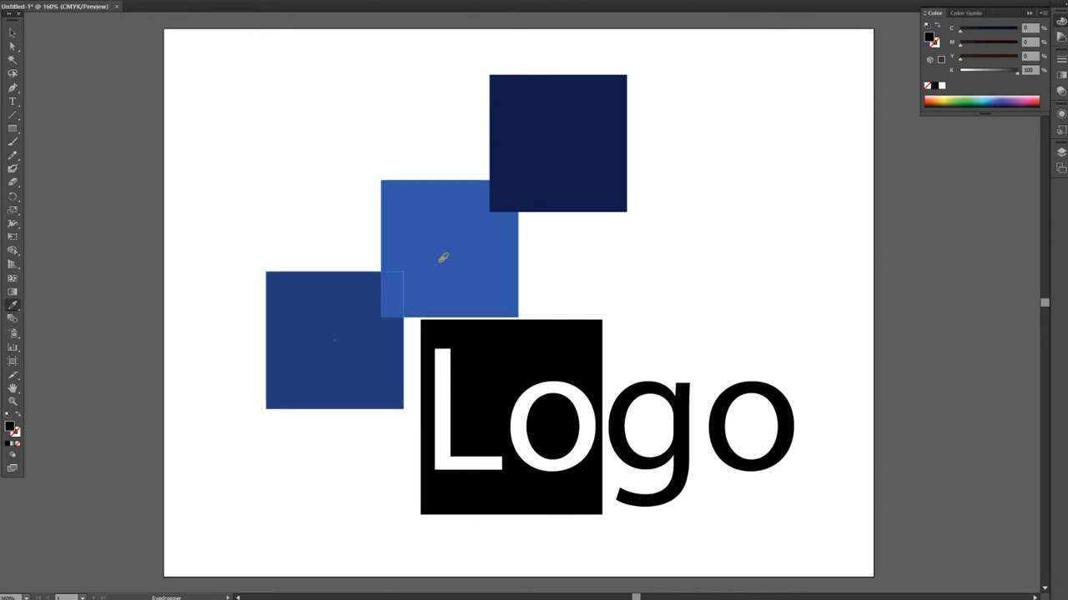
left_click(451, 242)
Step: Recolor the letters "go" with the darkest square's navy, and shift the whole text slightly lower
key("t")
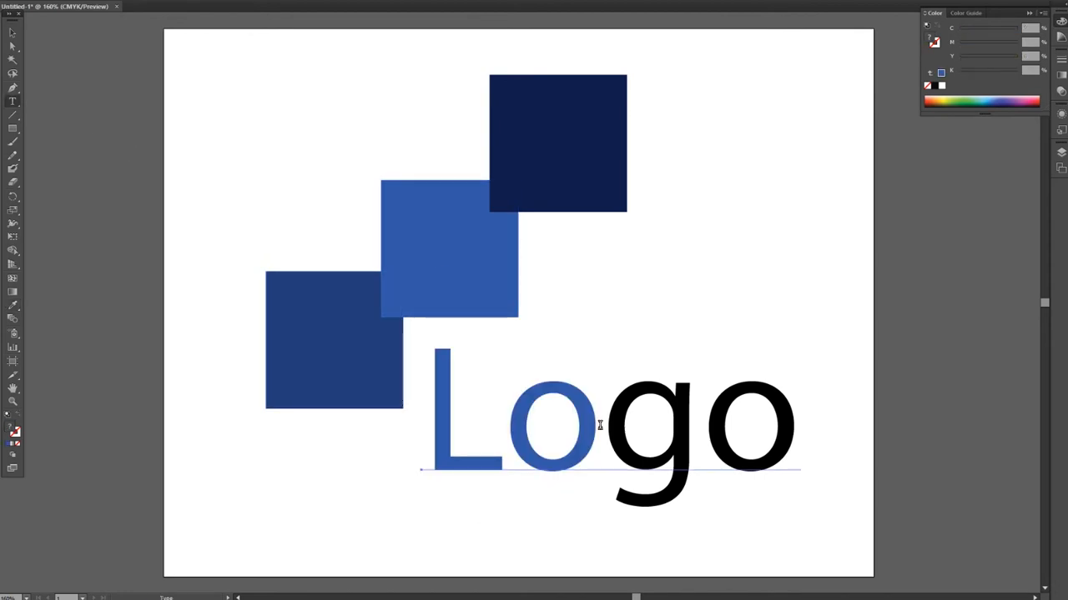
left_click_drag(601, 424, 785, 429)
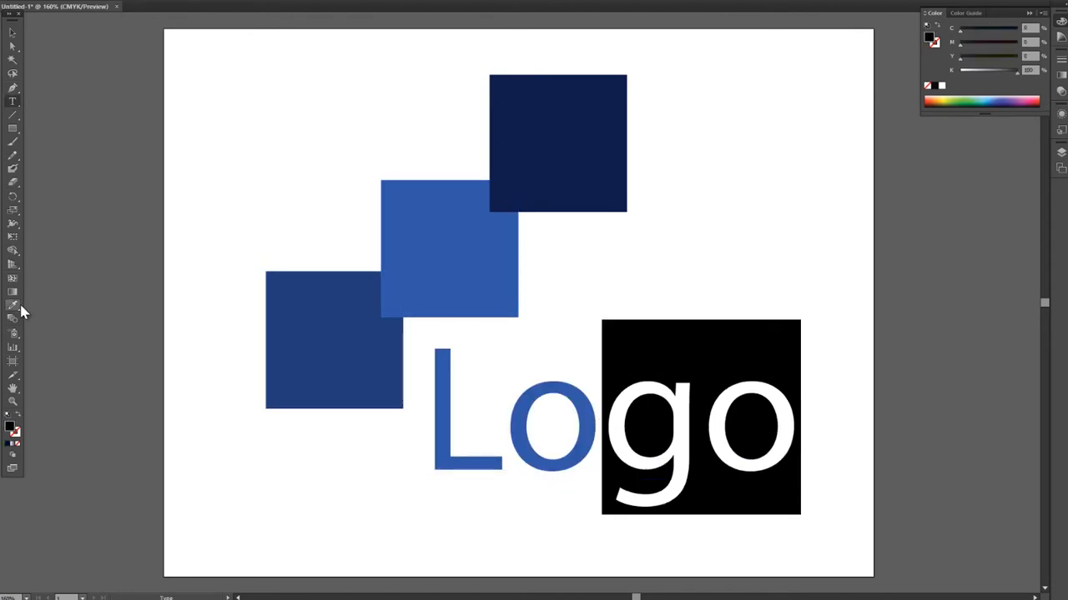
left_click(13, 305)
left_click(585, 167)
left_click(12, 34)
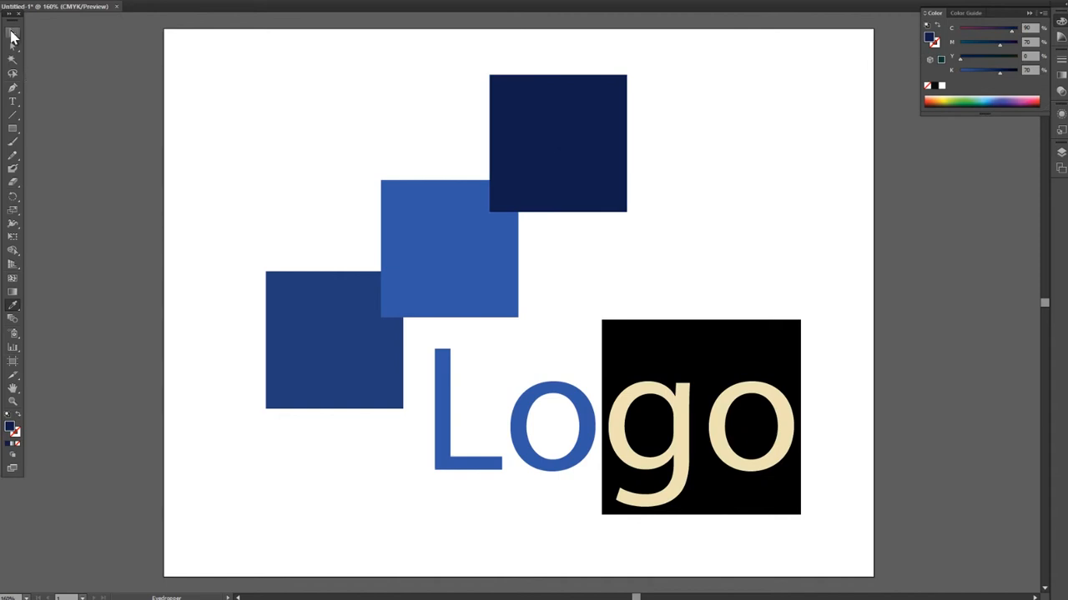
left_click(259, 493)
left_click_drag(562, 476, 577, 498)
left_click(175, 523)
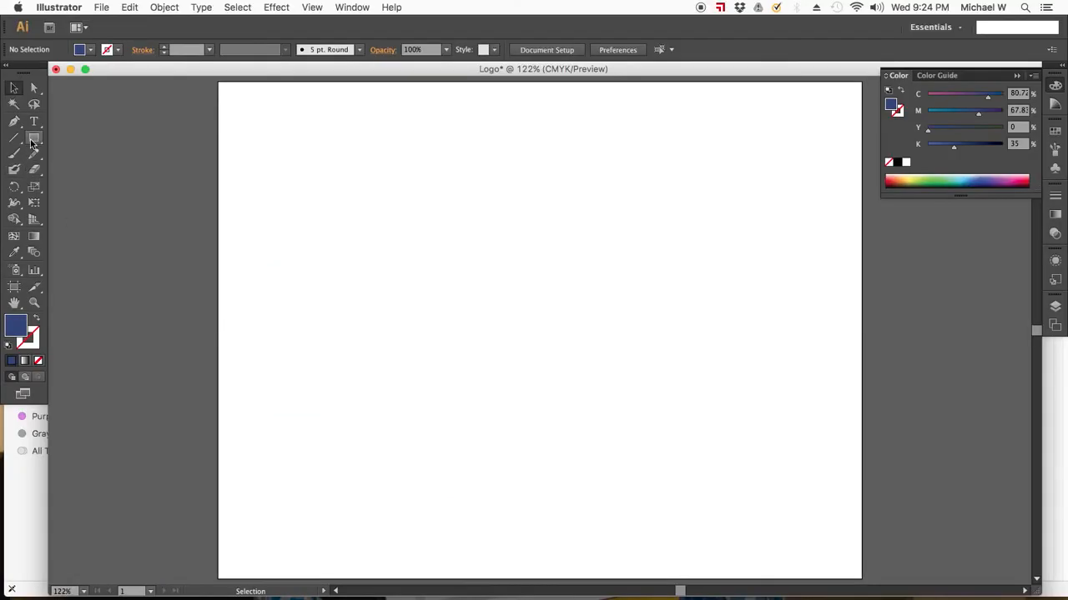
Step: Draw a dark blue square about 1.95 in wide and place a copy level with it to its right
left_click(34, 138)
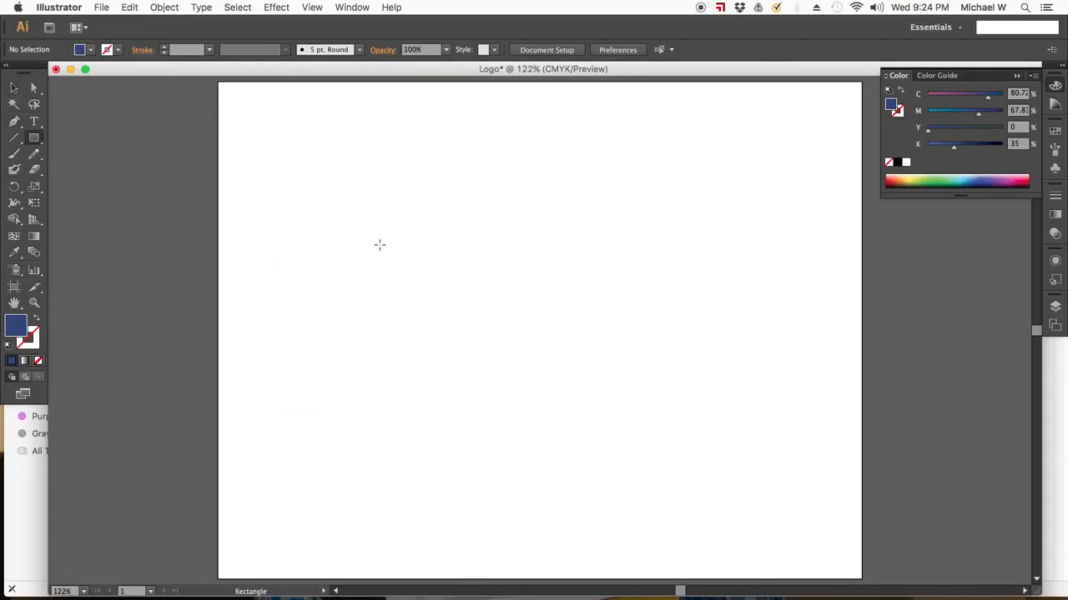
left_click_drag(321, 193, 435, 307)
key("v")
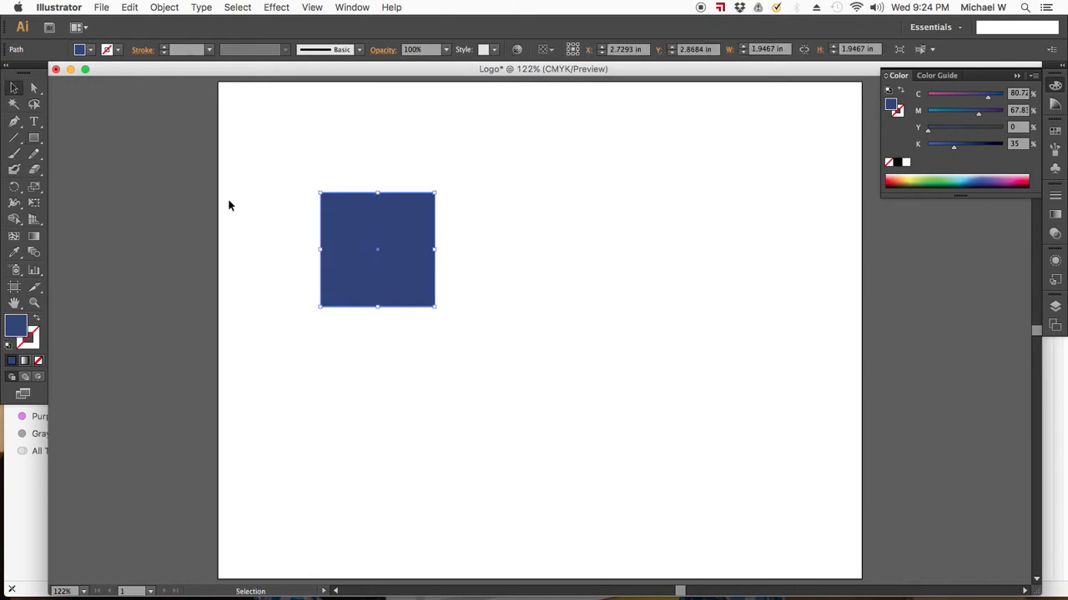
left_click_drag(376, 229, 609, 254)
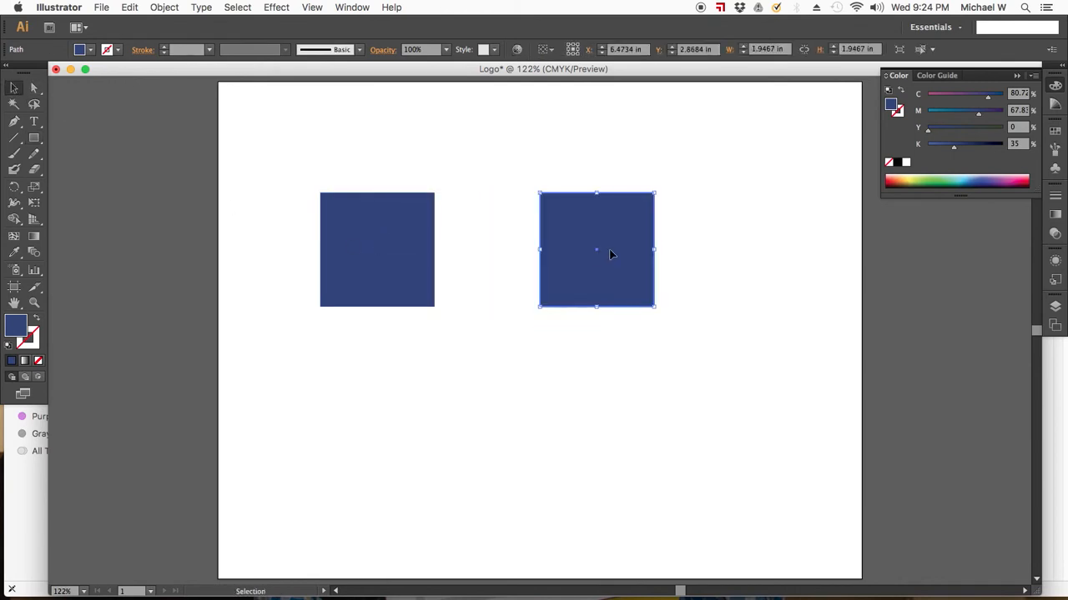
left_click(491, 253)
left_click_drag(392, 250, 398, 251)
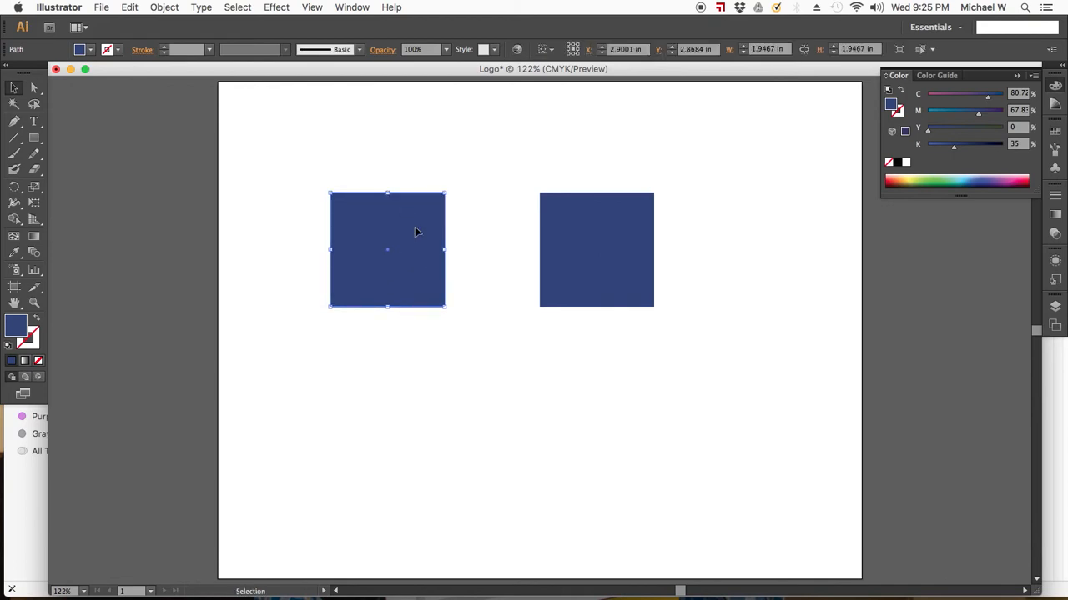
Step: Invert the fill color of the second blue square
left_click(605, 250)
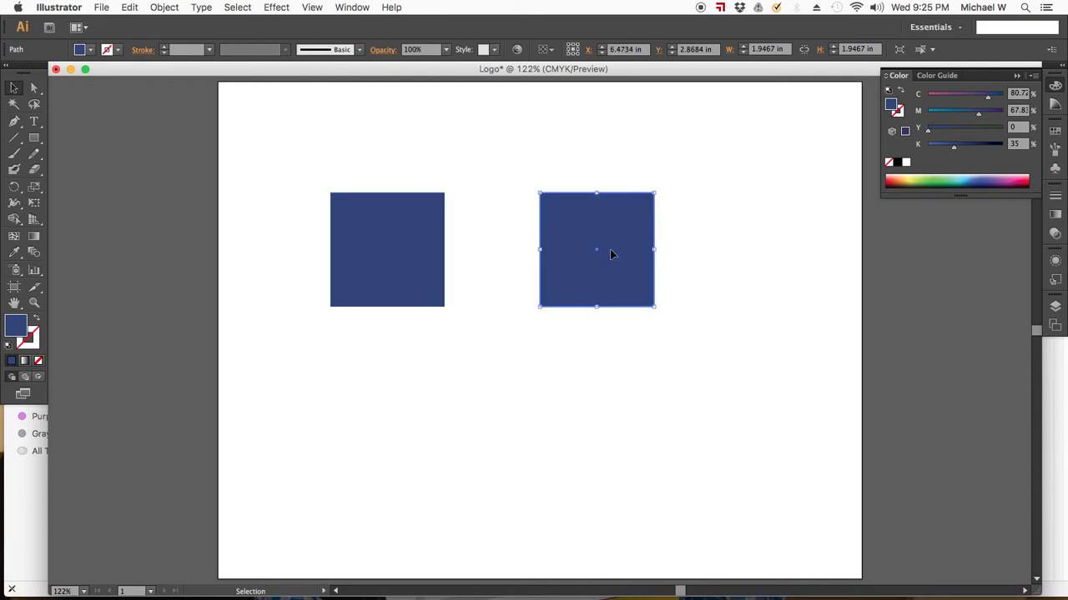
left_click(1033, 75)
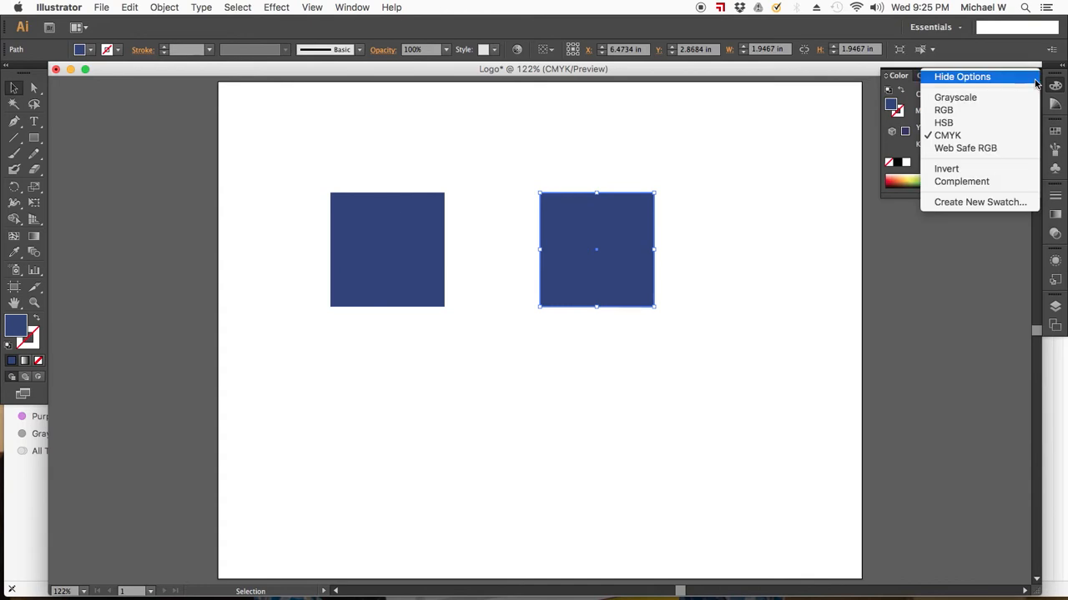
left_click(1002, 170)
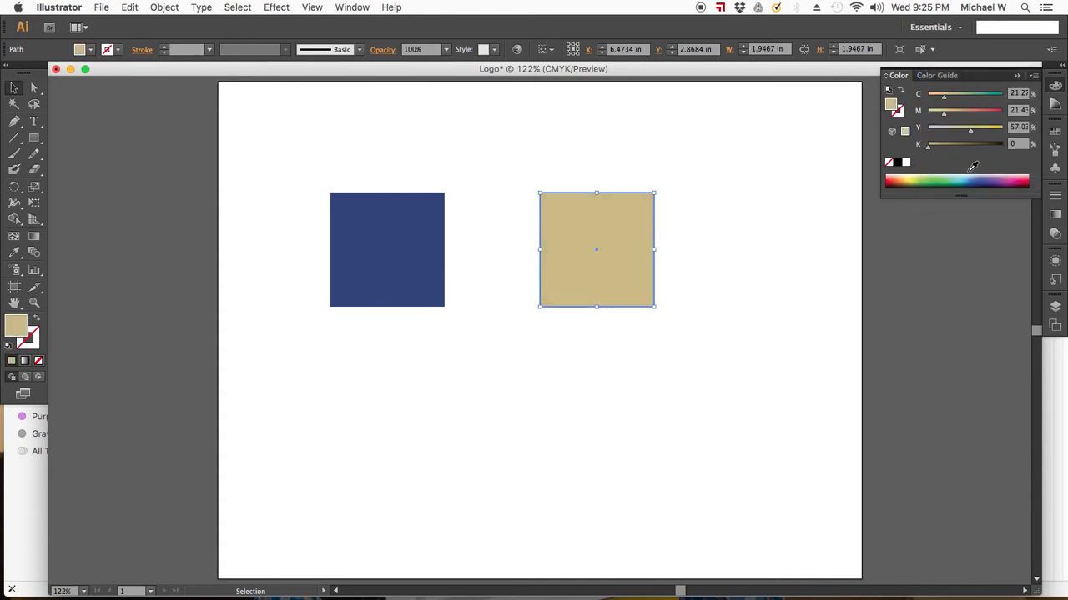
Step: Add a copy of the blue square recolored with its complement, touching the lower corners of the blue and inverted squares
left_click(398, 222)
left_click_drag(398, 221, 501, 350)
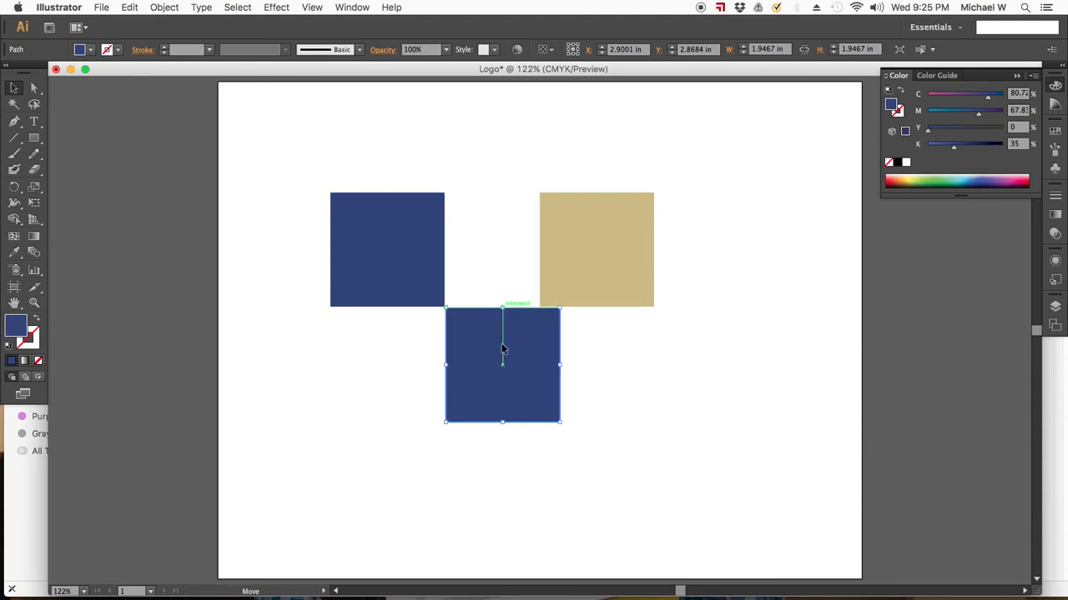
left_click(1033, 76)
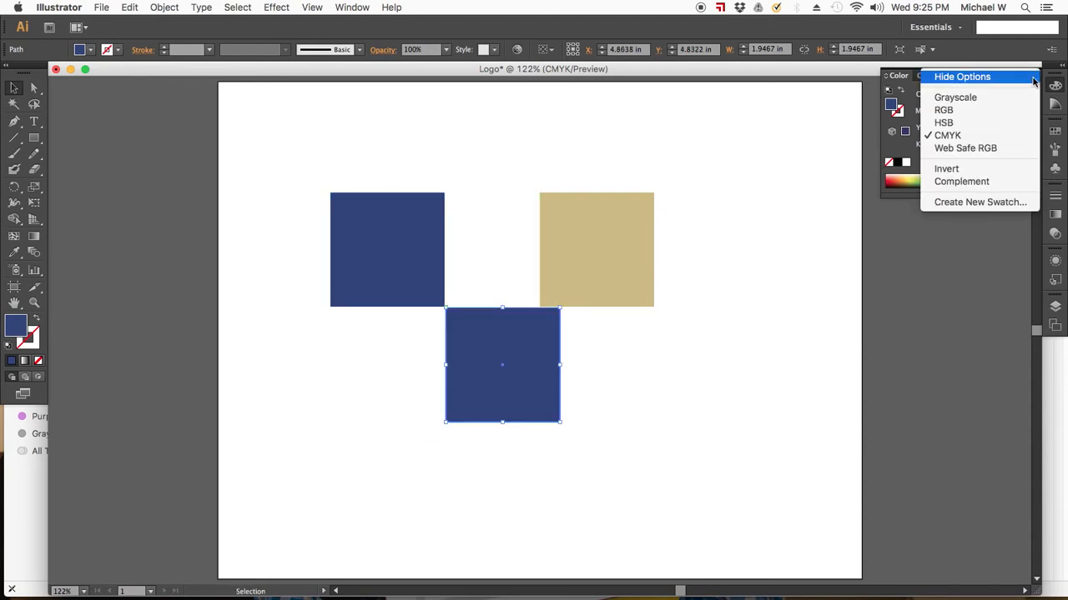
left_click(983, 181)
left_click(728, 375)
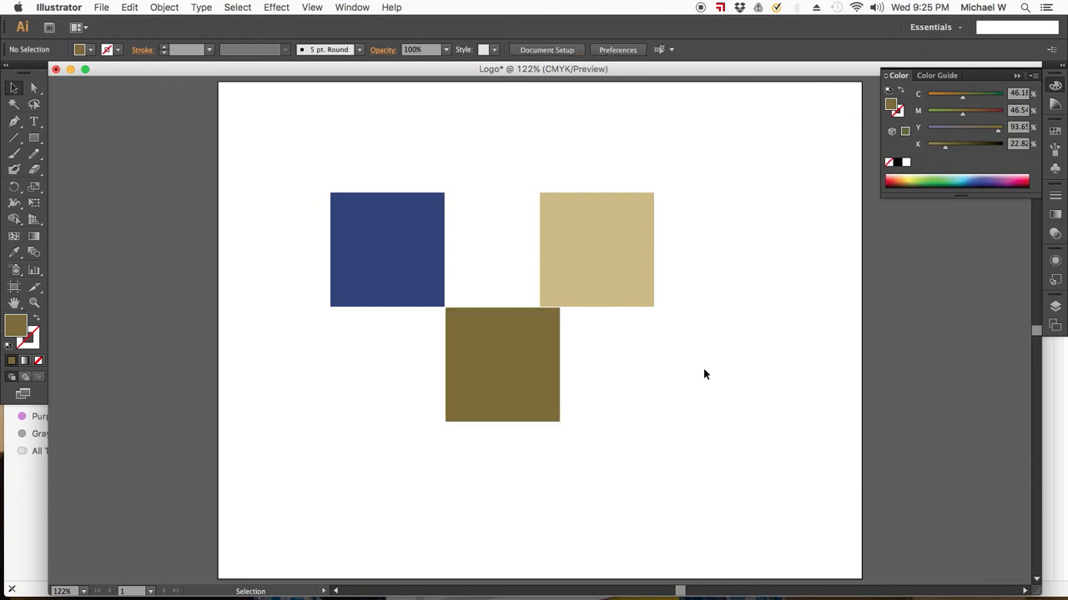
left_click_drag(624, 280, 643, 283)
left_click(641, 364)
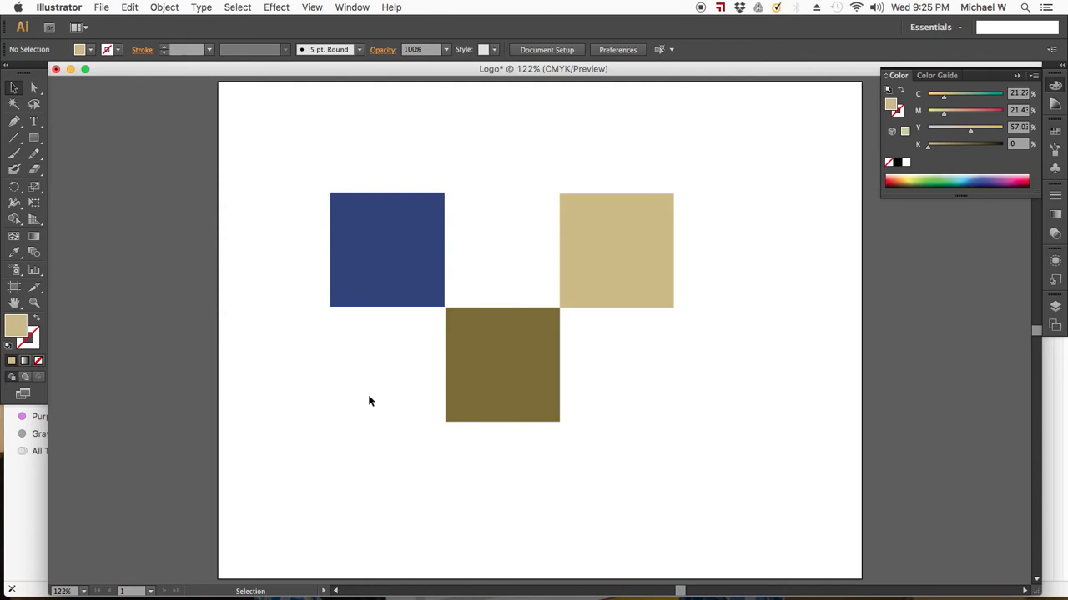
Step: Delete all three squares and draw a single tan square about 2.17 in wide on the empty artboard
key("super+a")
key("Delete")
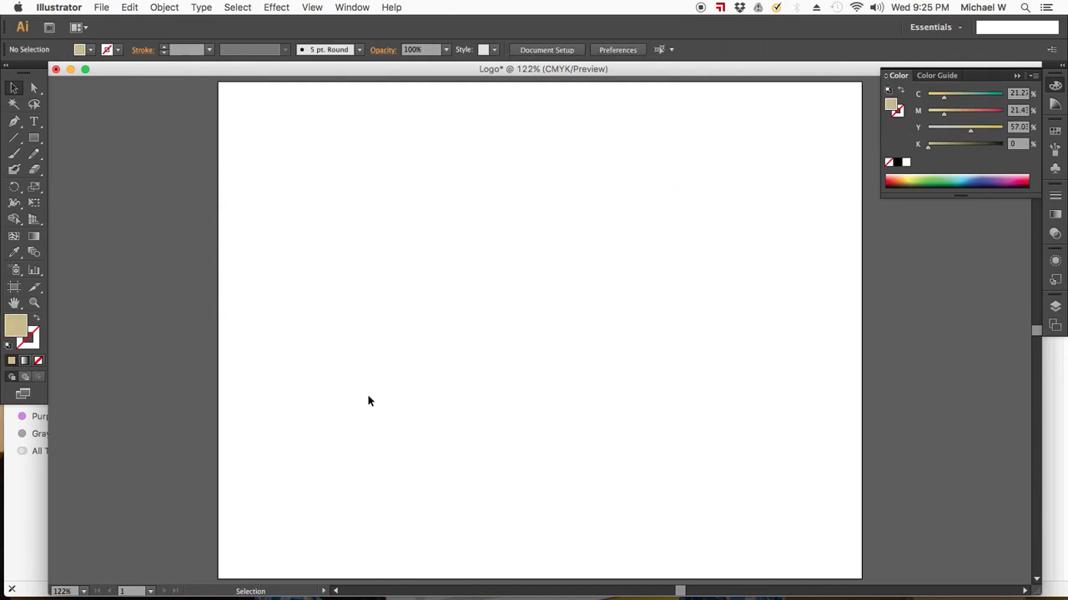
left_click(34, 138)
left_click_drag(402, 205, 530, 332)
left_click(14, 88)
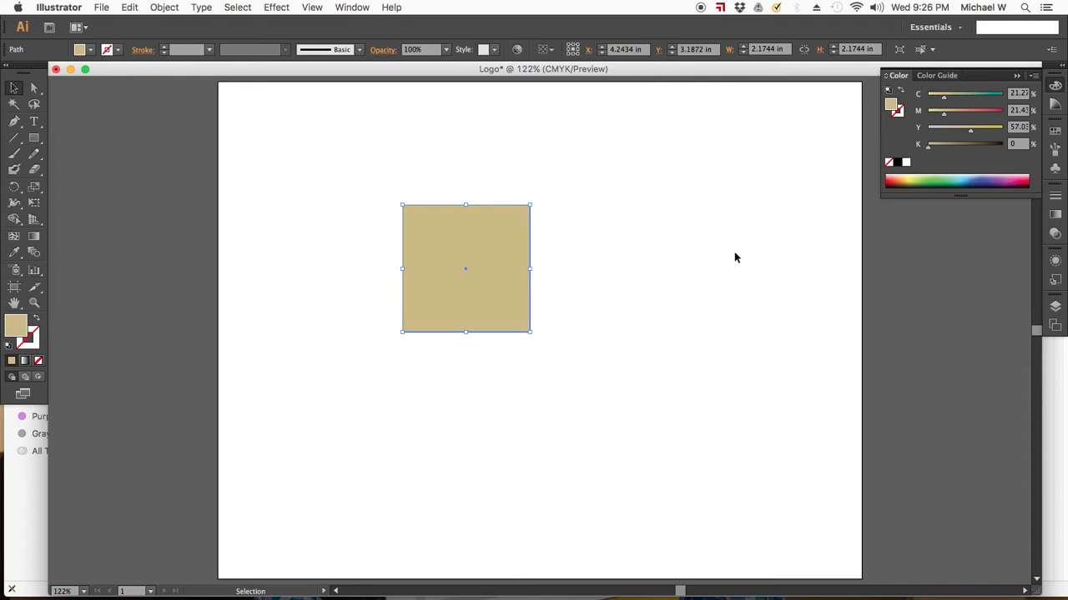
left_click_drag(495, 259, 475, 250)
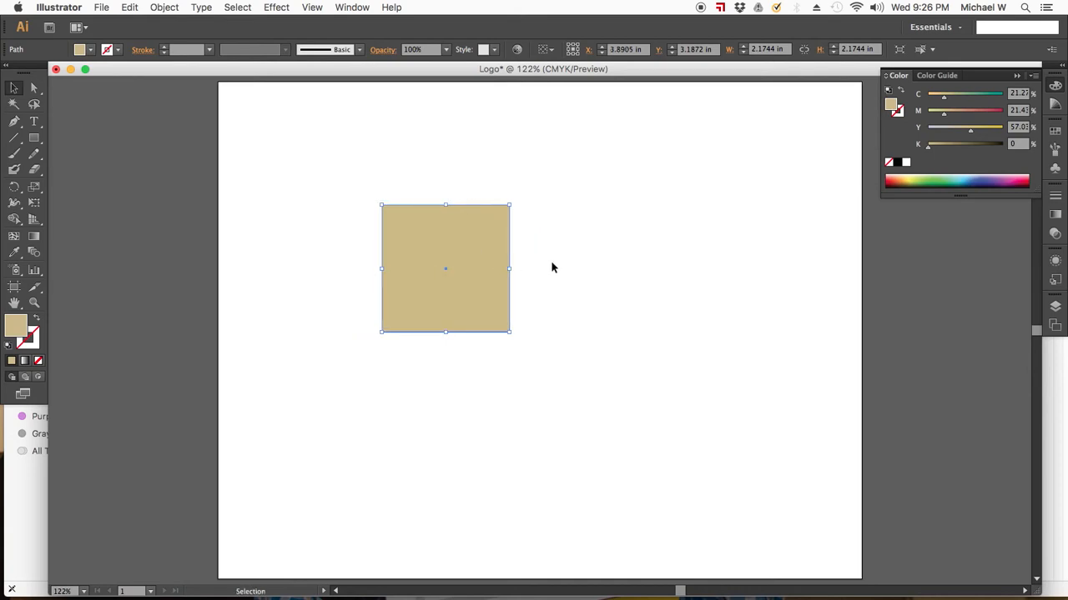
Step: Open the PANTONE+ Solid Coated color book and enlarge it beside the tan square, clear of the artwork
left_click(362, 7)
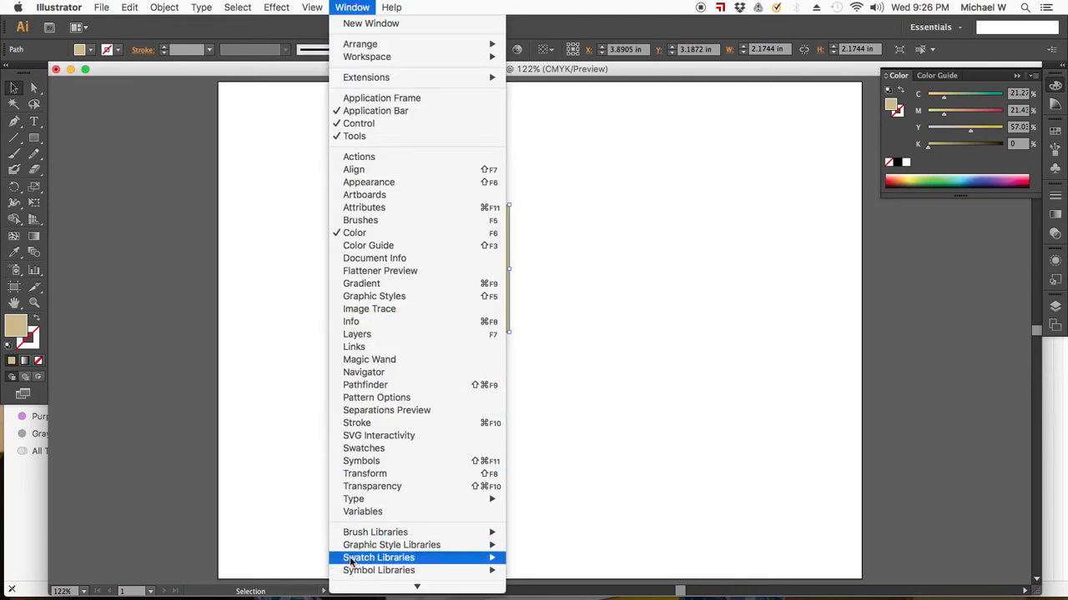
mouse_move(365, 555)
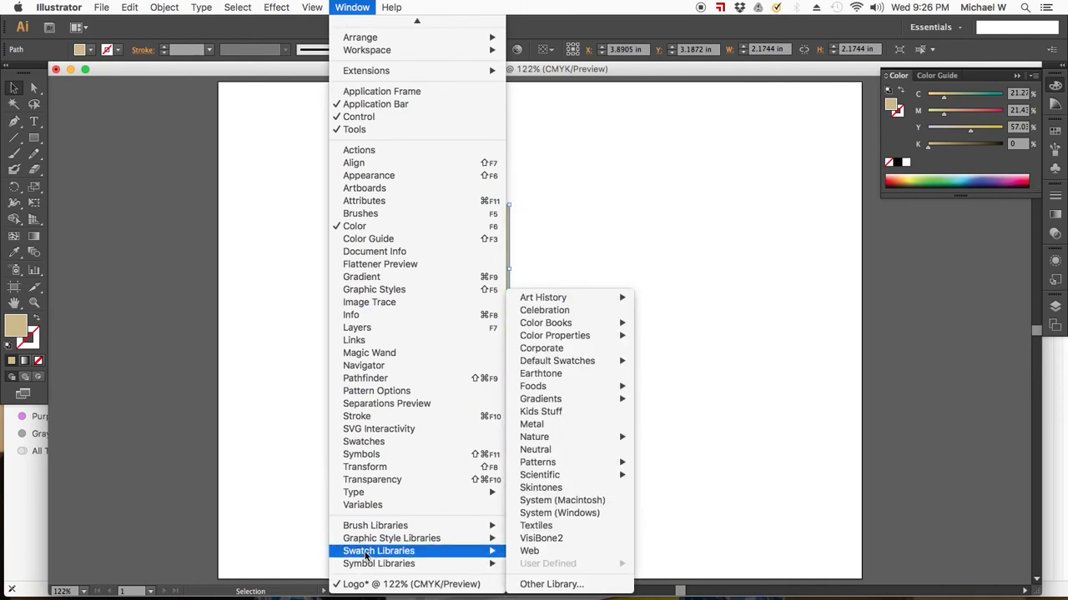
mouse_move(596, 328)
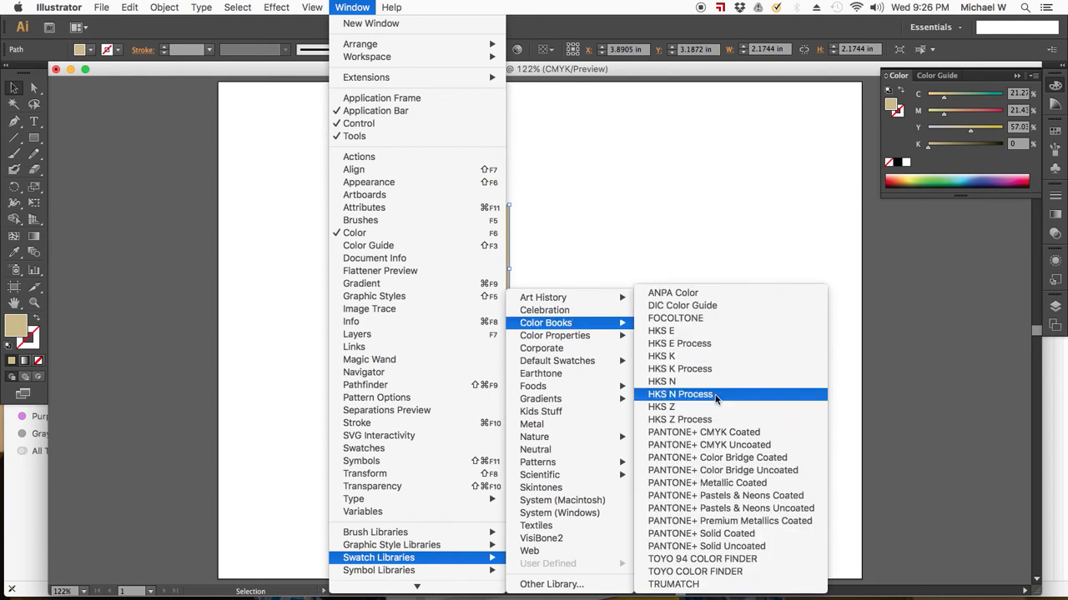
left_click(764, 535)
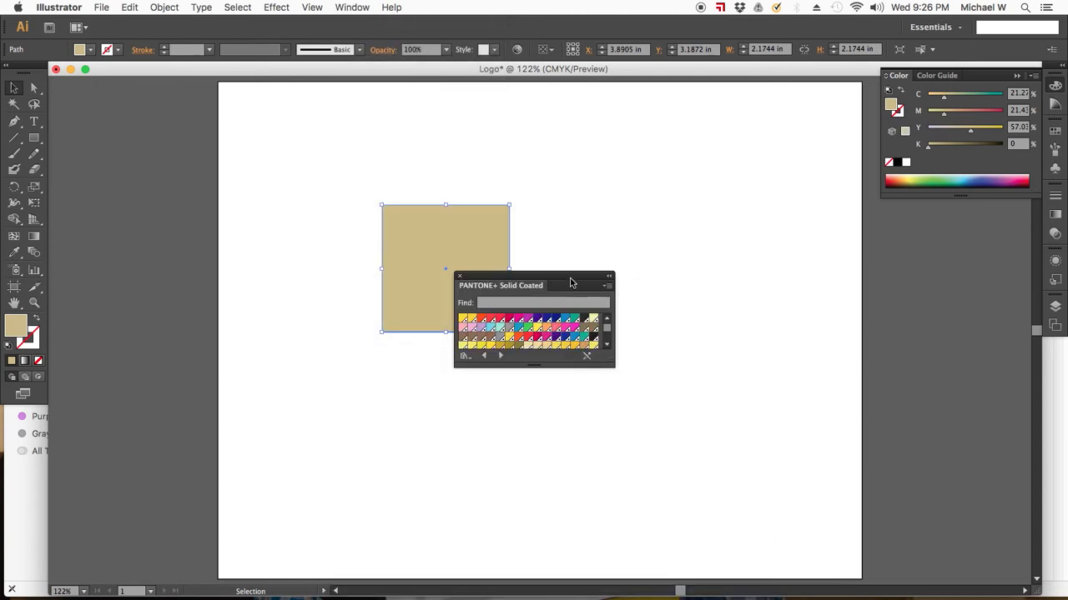
left_click_drag(570, 280, 921, 220)
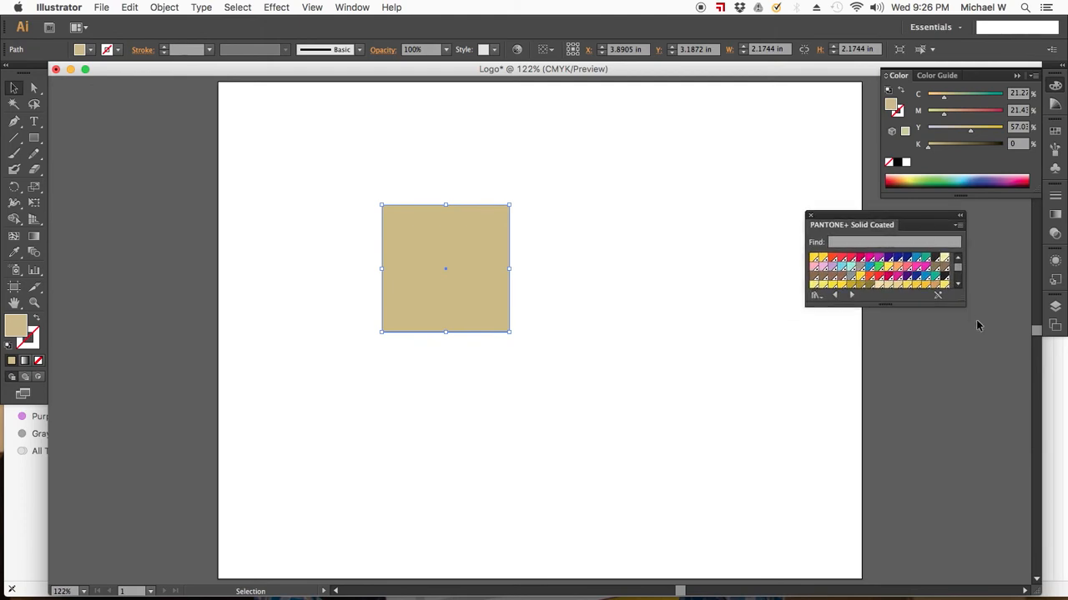
left_click_drag(961, 300, 959, 541)
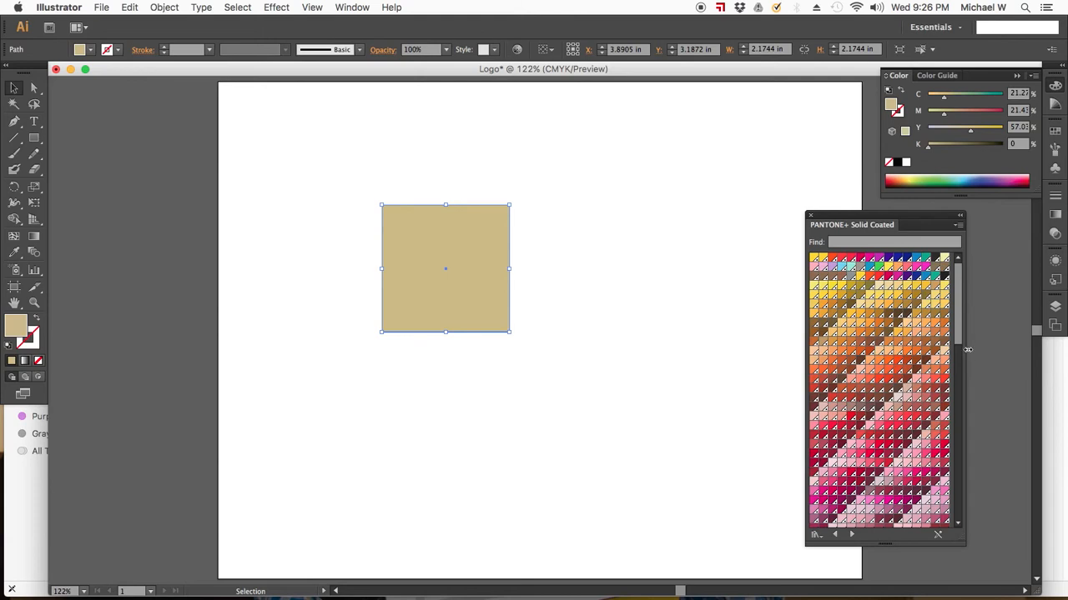
left_click_drag(965, 352, 1000, 355)
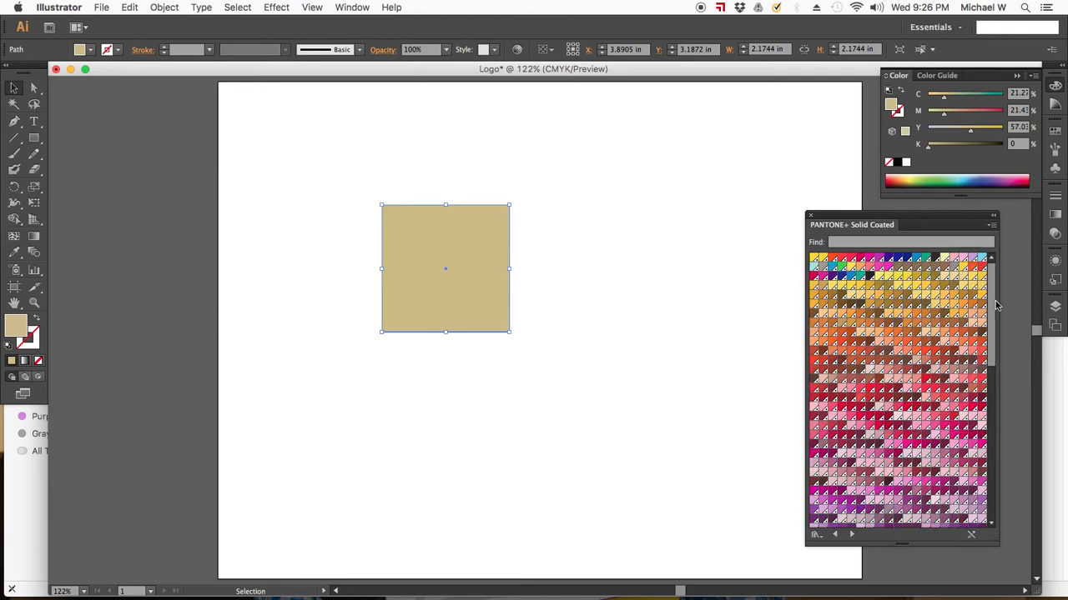
Step: Sort the PANTONE+ Solid Coated swatches by name and show them as a large list, down to the greens
left_click(992, 225)
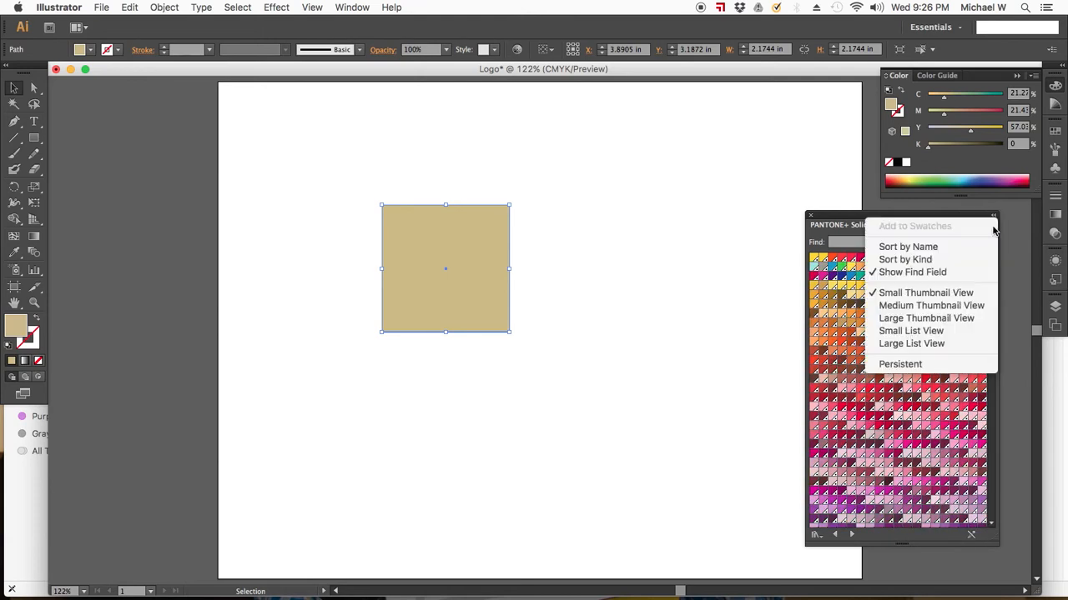
left_click(959, 251)
left_click(994, 221)
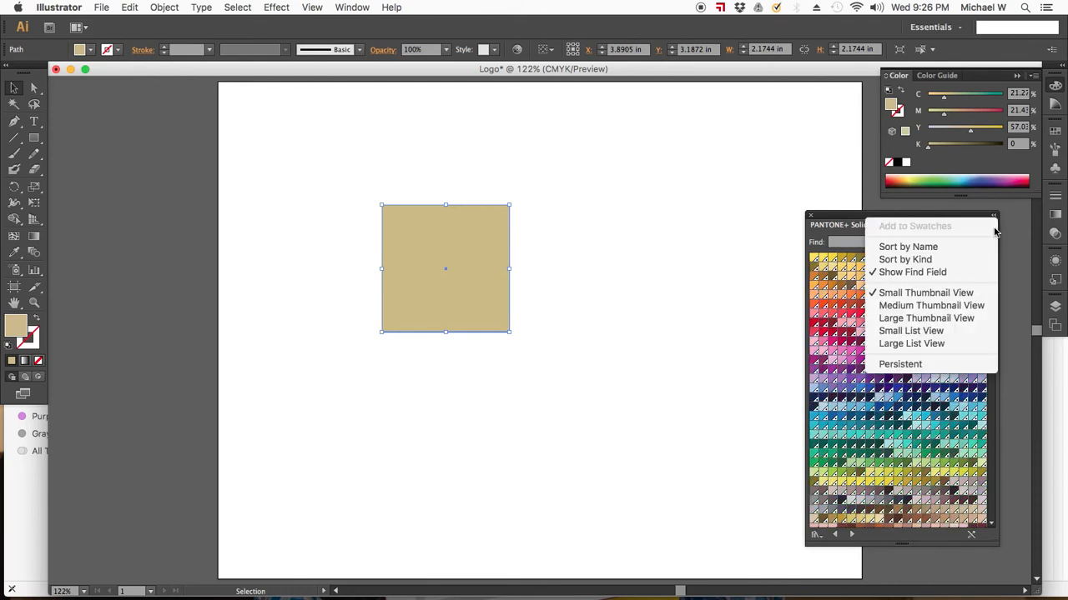
left_click(943, 324)
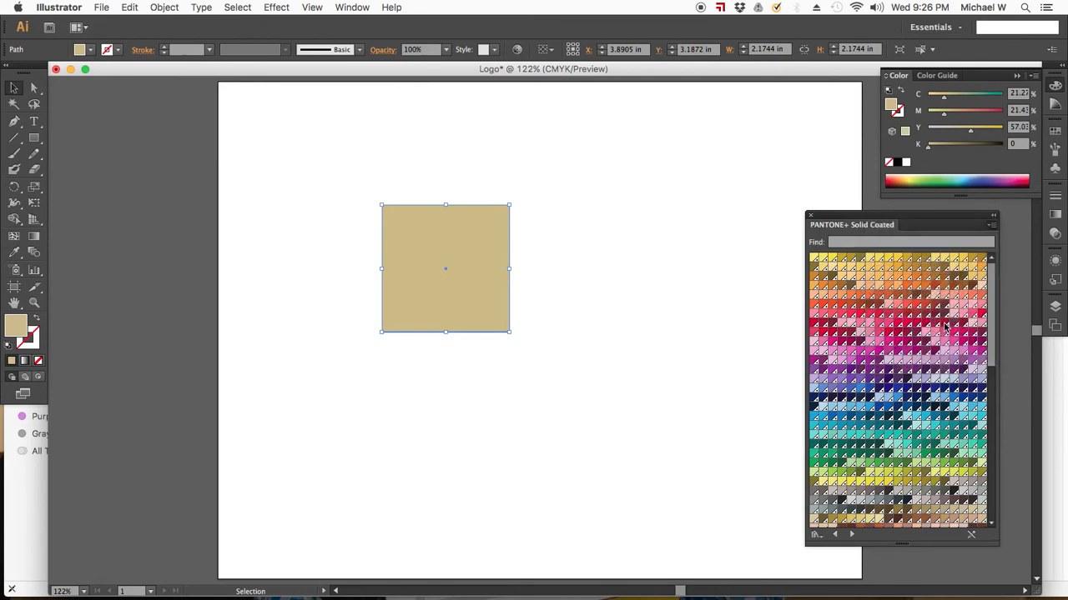
left_click(993, 222)
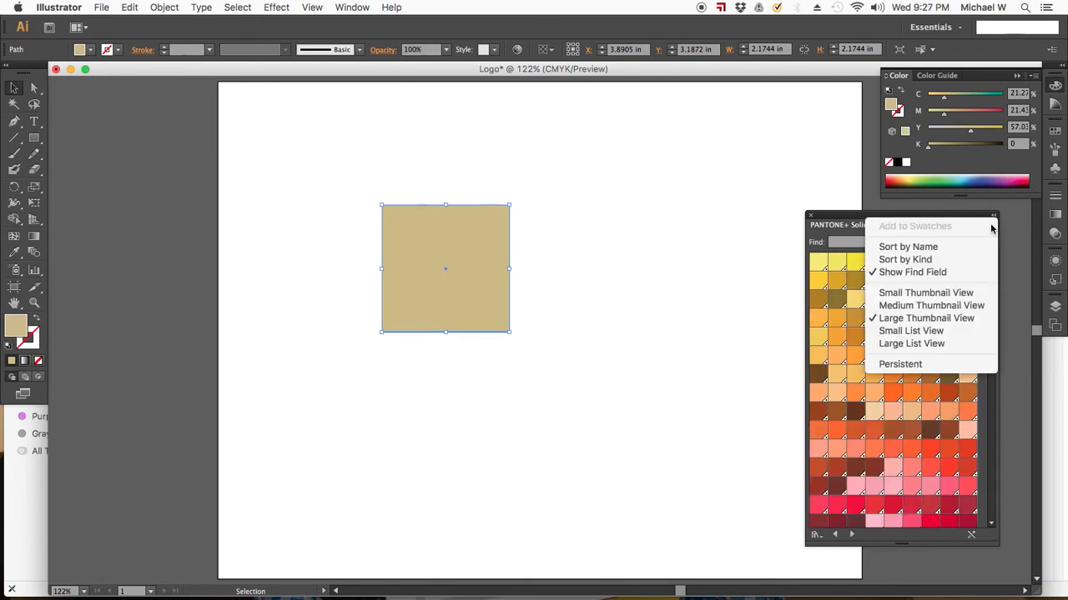
left_click(947, 346)
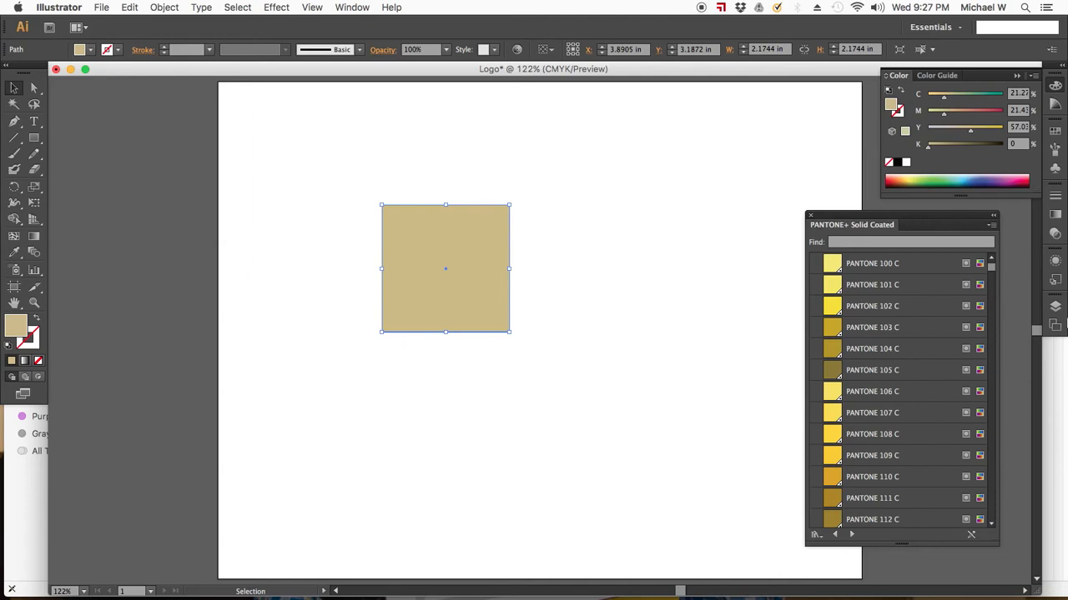
left_click_drag(993, 269, 998, 340)
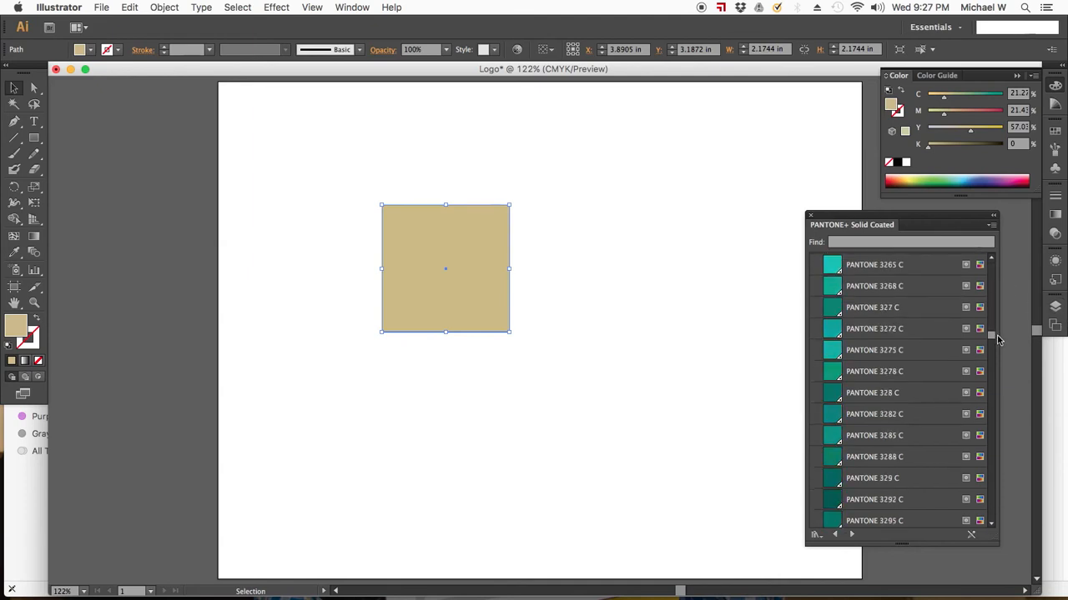
Step: Move the tan square toward the artboard's upper-left corner and place a copy directly below it, filled with PANTONE 3275 C
left_click_drag(423, 267, 342, 209)
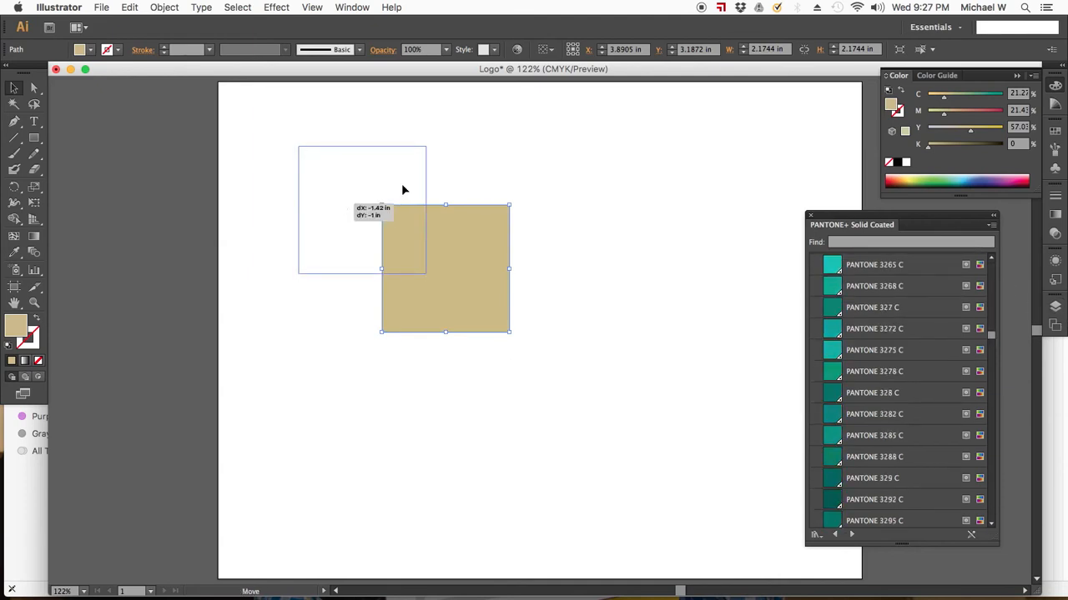
left_click_drag(403, 190, 404, 367)
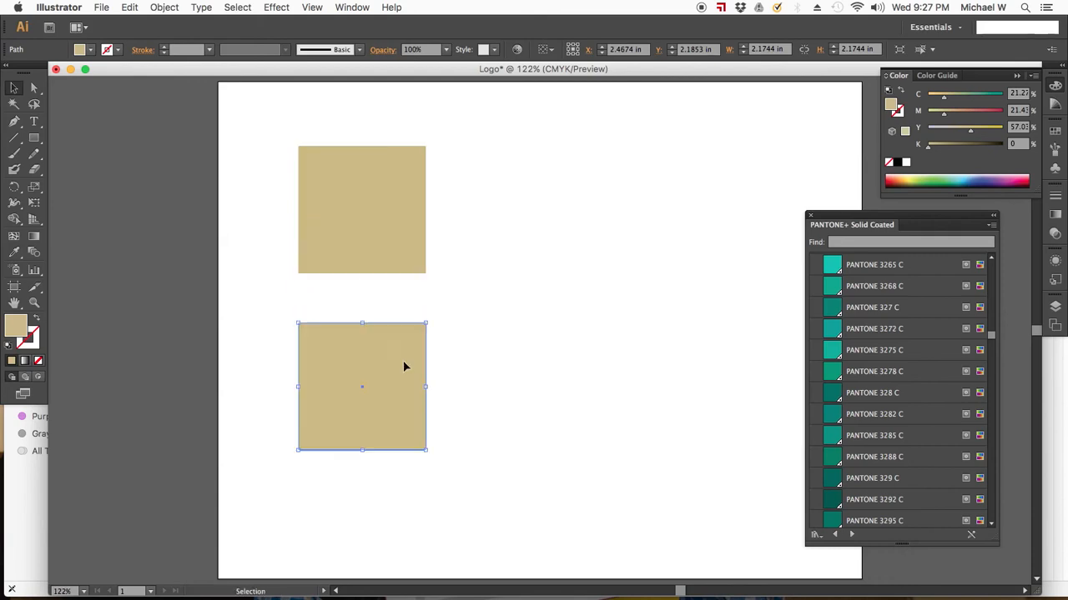
left_click(833, 352)
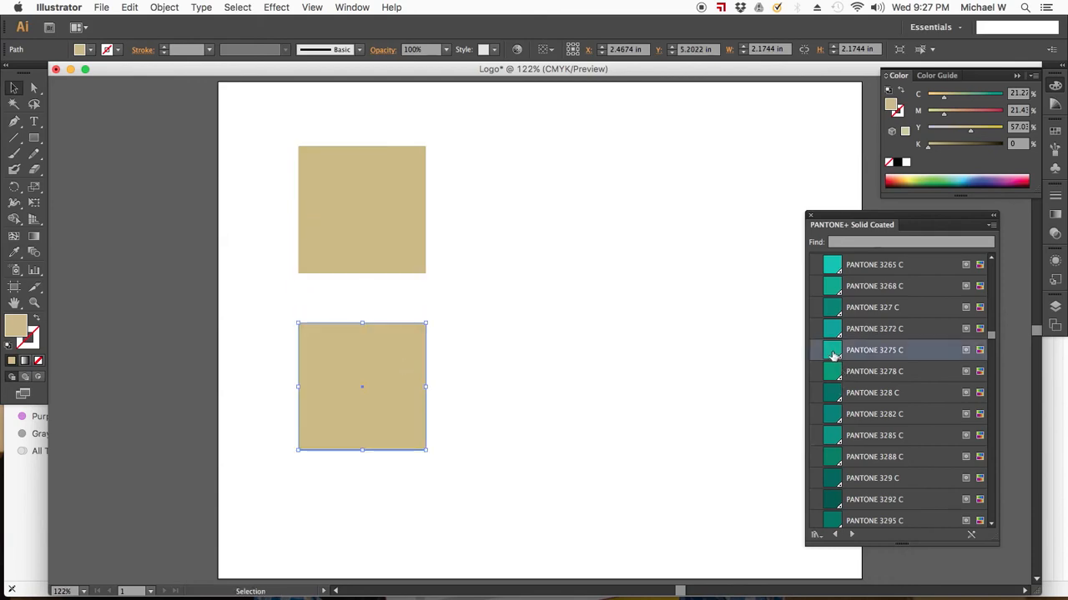
Step: Fill the upper tan square with PANTONE 457 C from the Solid Coated color book
left_click(415, 250)
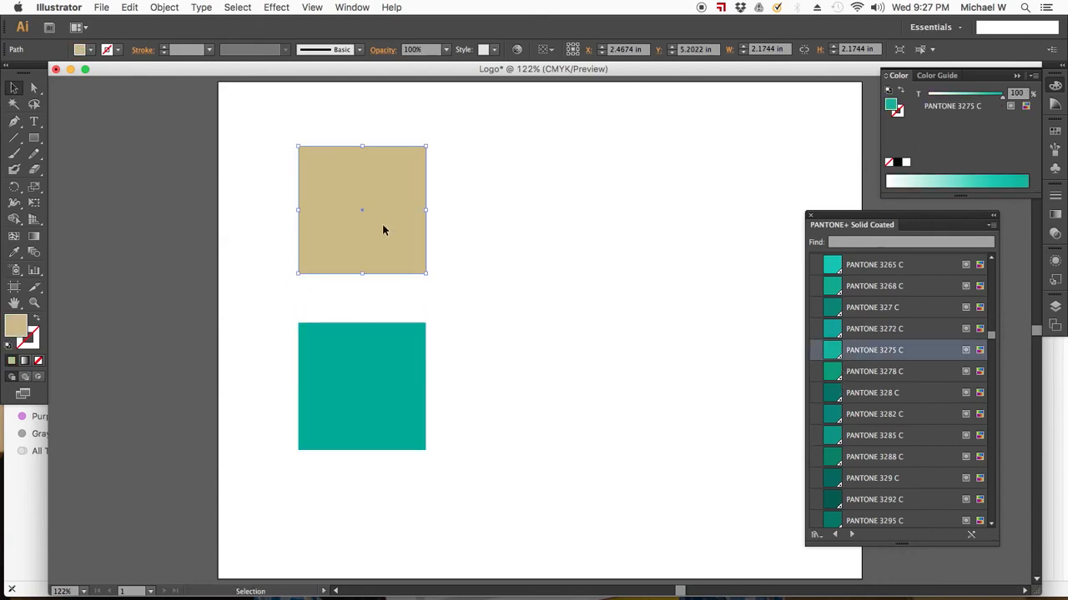
left_click_drag(991, 340, 991, 368)
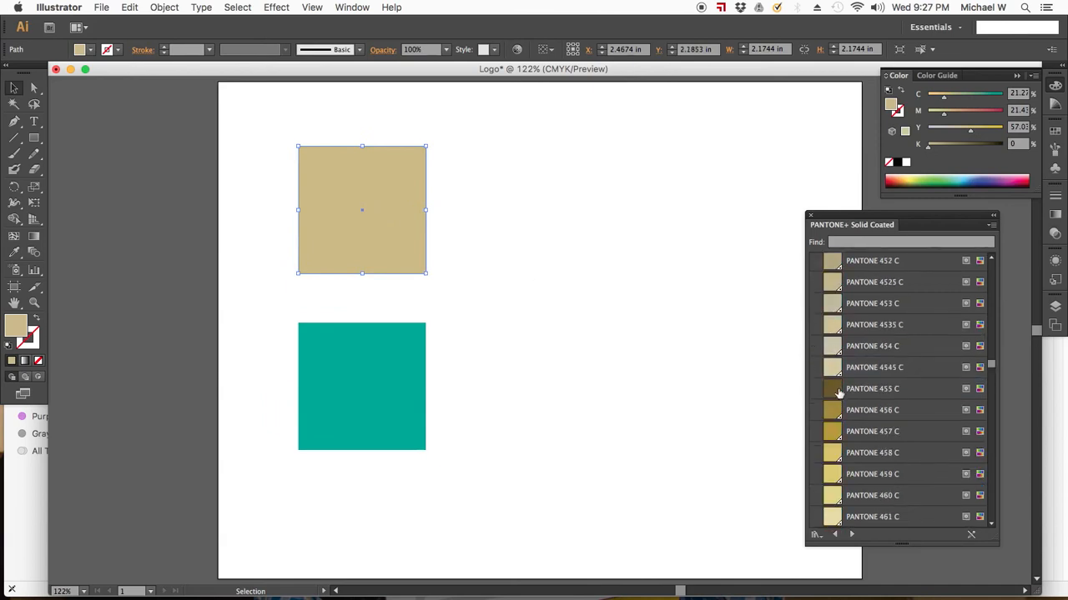
left_click(835, 433)
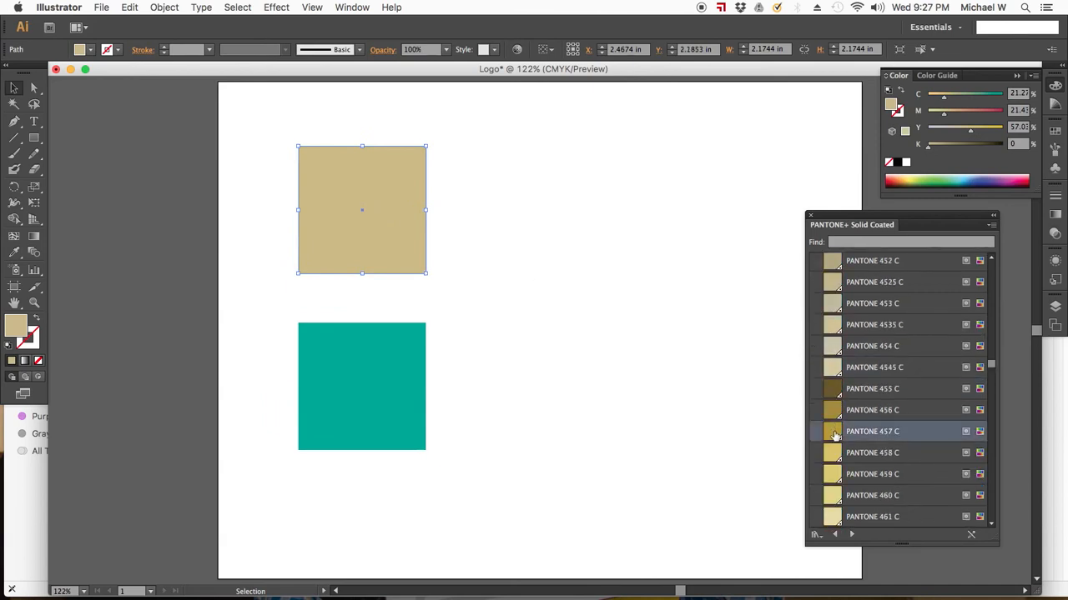
left_click(577, 314)
Step: Check the Pantone color name assigned to the upper and lower squares in turn, leaving nothing selected
left_click(361, 241)
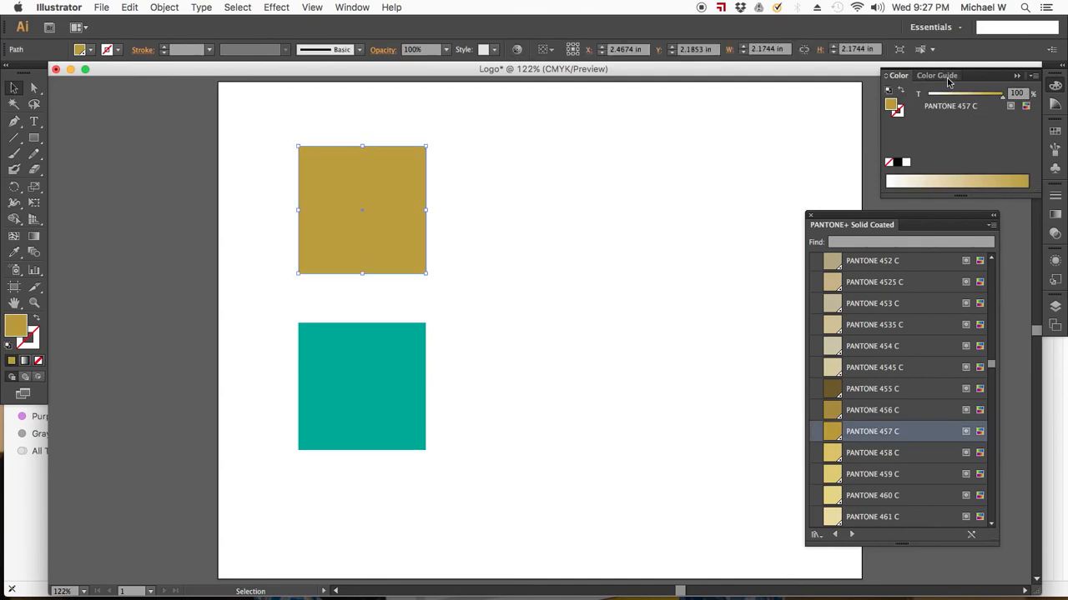
left_click(403, 367)
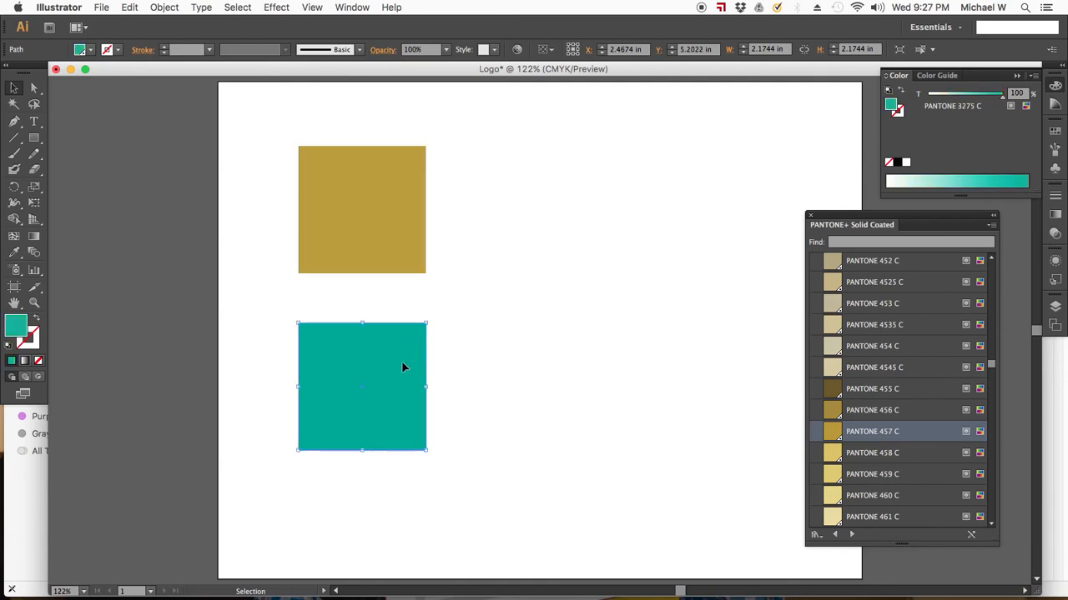
left_click(476, 292)
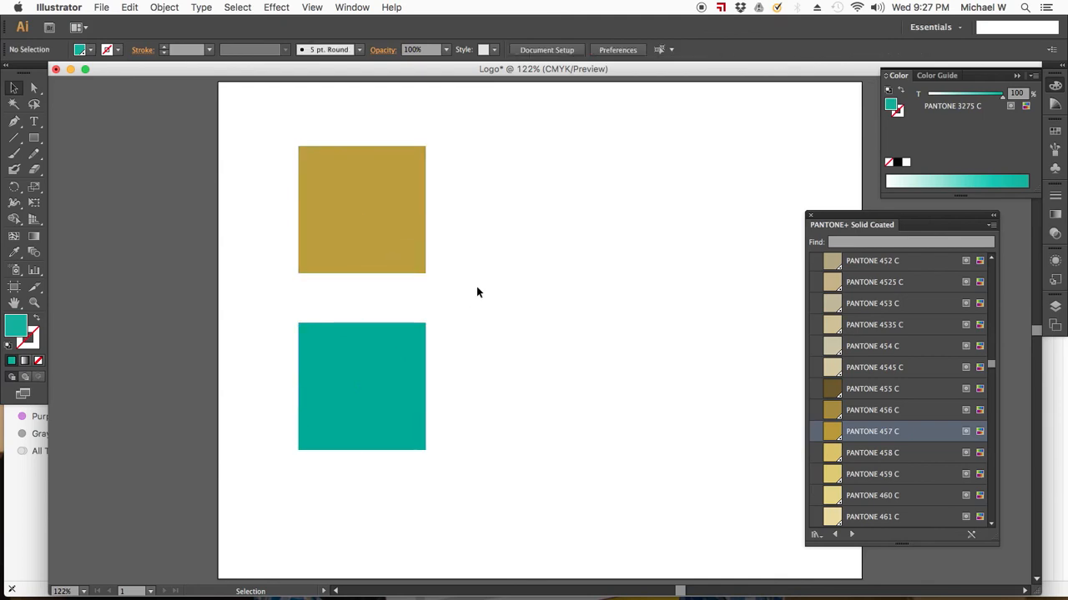
left_click(394, 219)
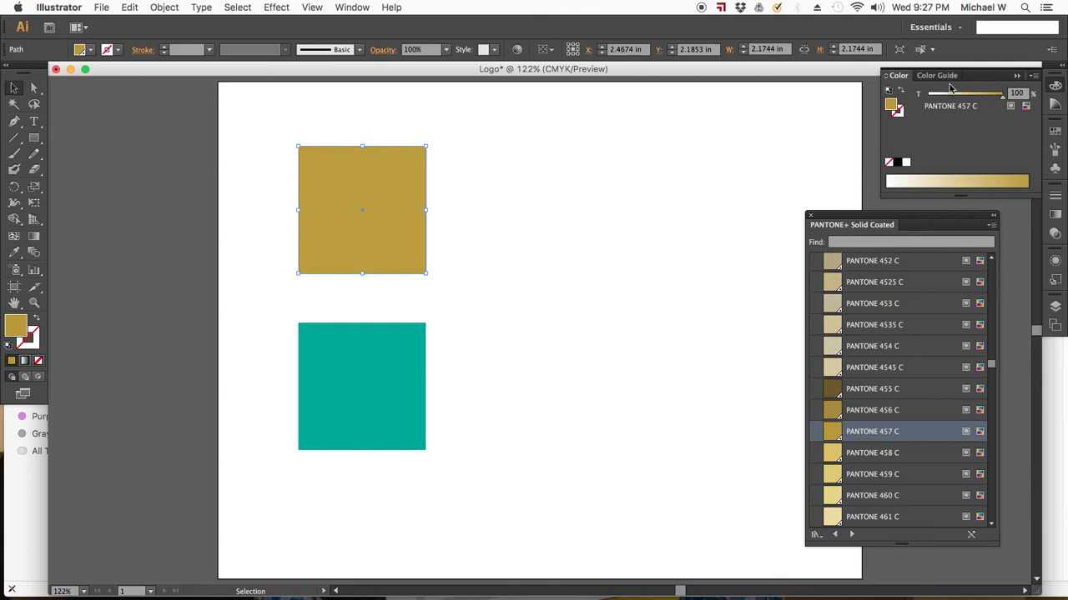
left_click(661, 271)
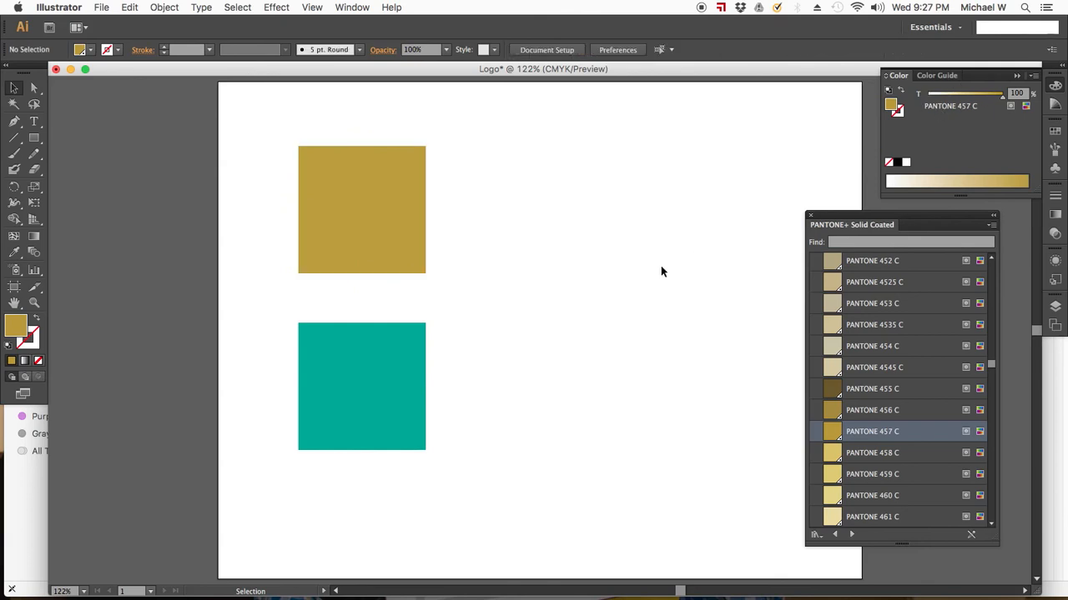